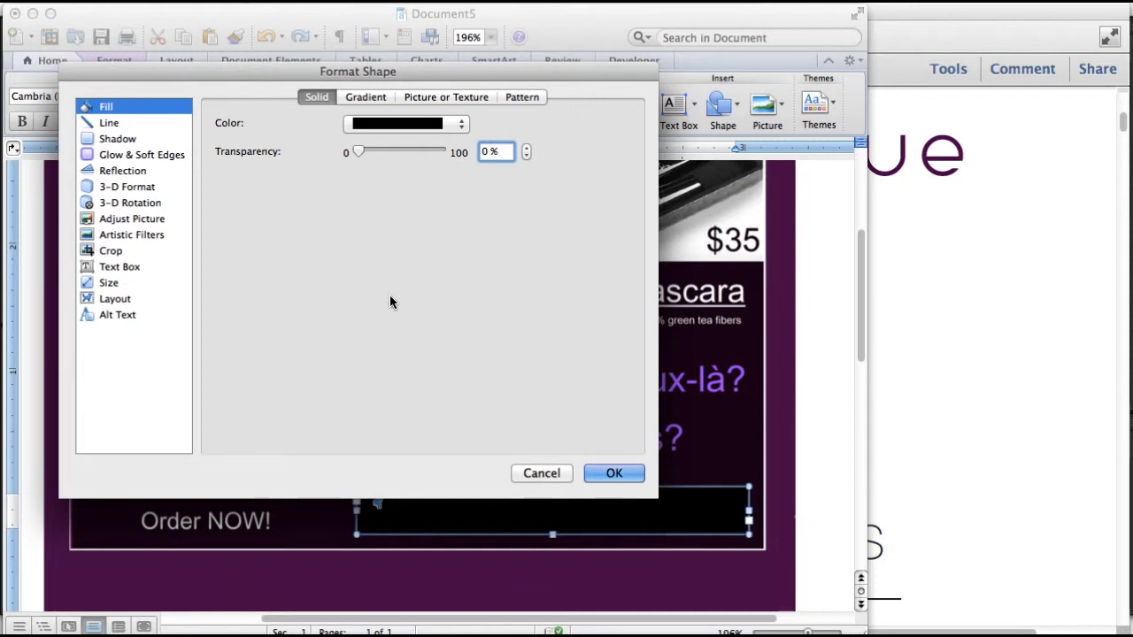
Keep the box's fill at 0% transparency so it stays solid black
mouse_move(356, 149)
mouse_down()
mouse_move(429, 155)
mouse_move(345, 167)
mouse_up()
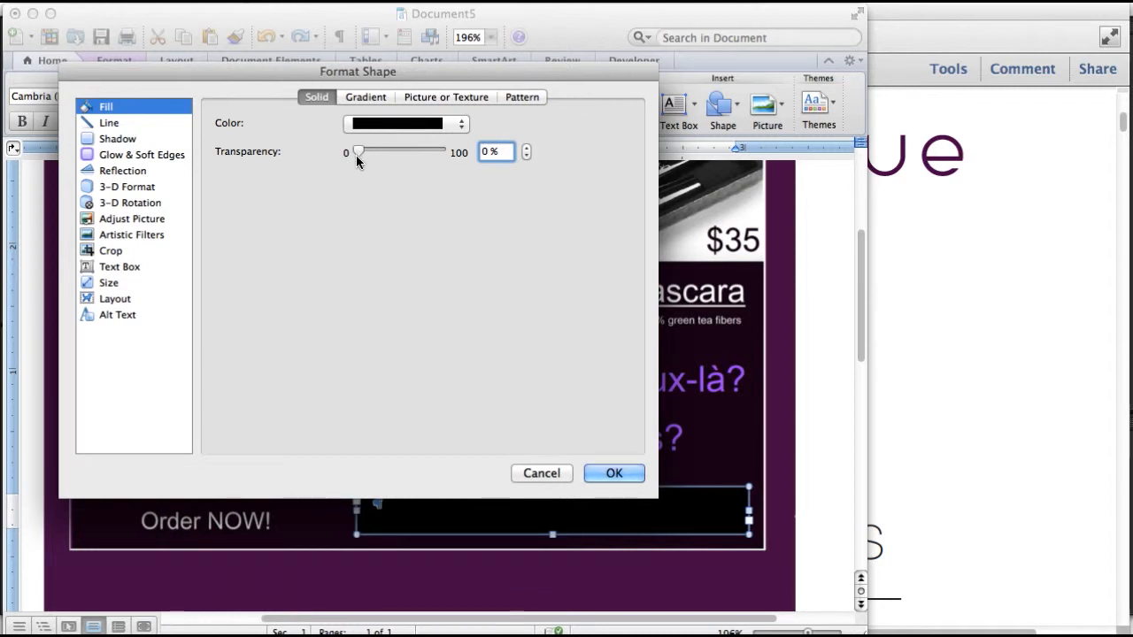
click(602, 476)
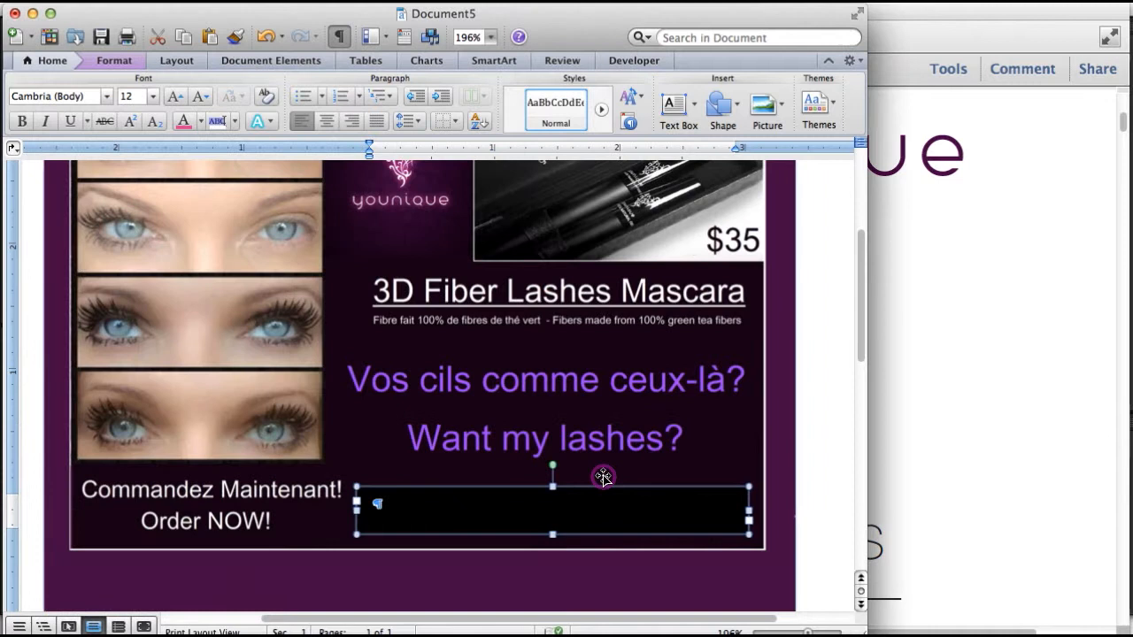
click(374, 507)
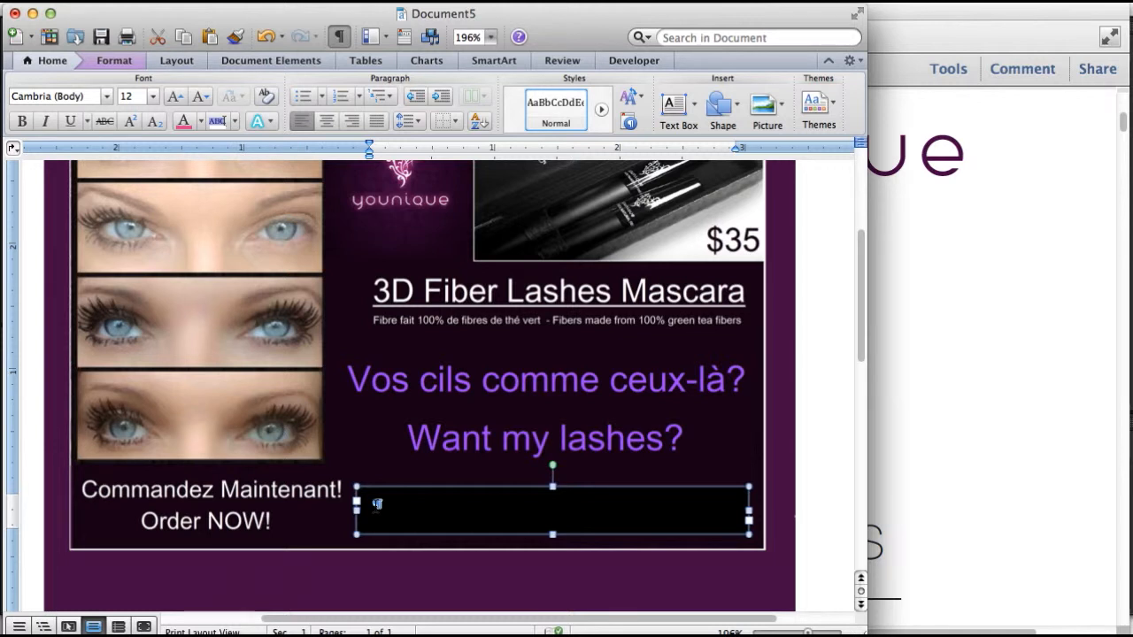
click(377, 504)
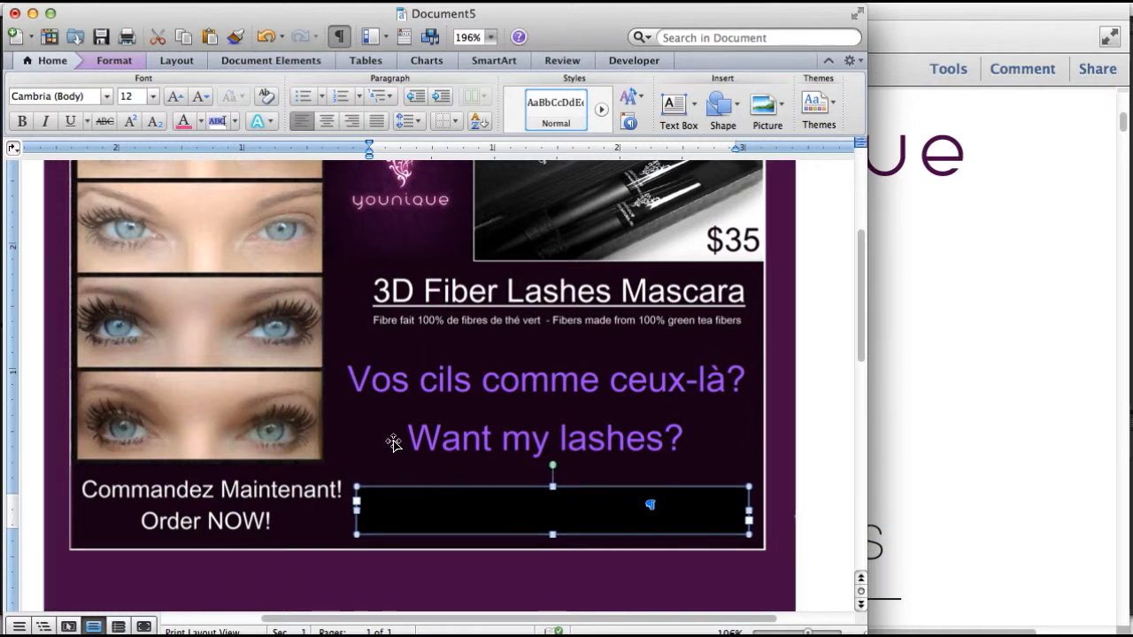
click(201, 122)
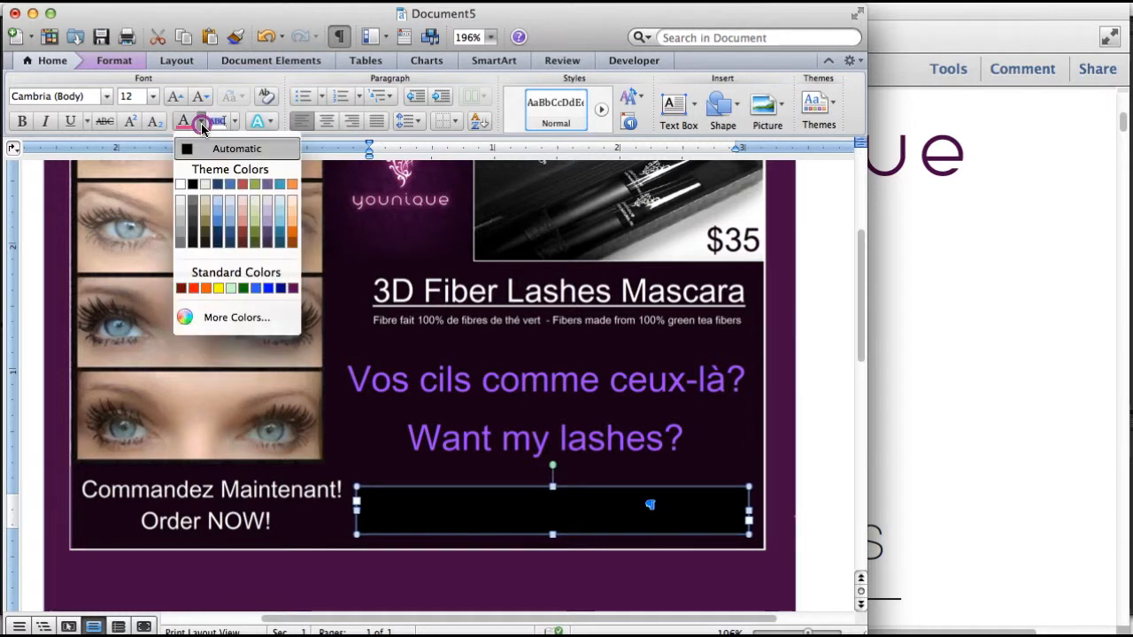
click(180, 183)
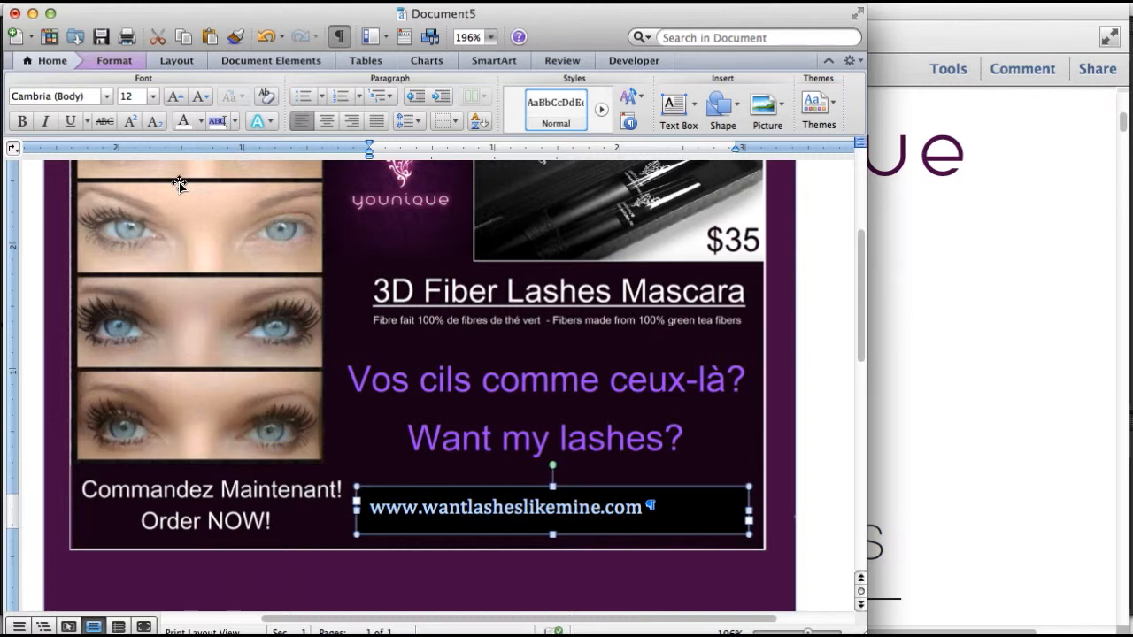
click(74, 121)
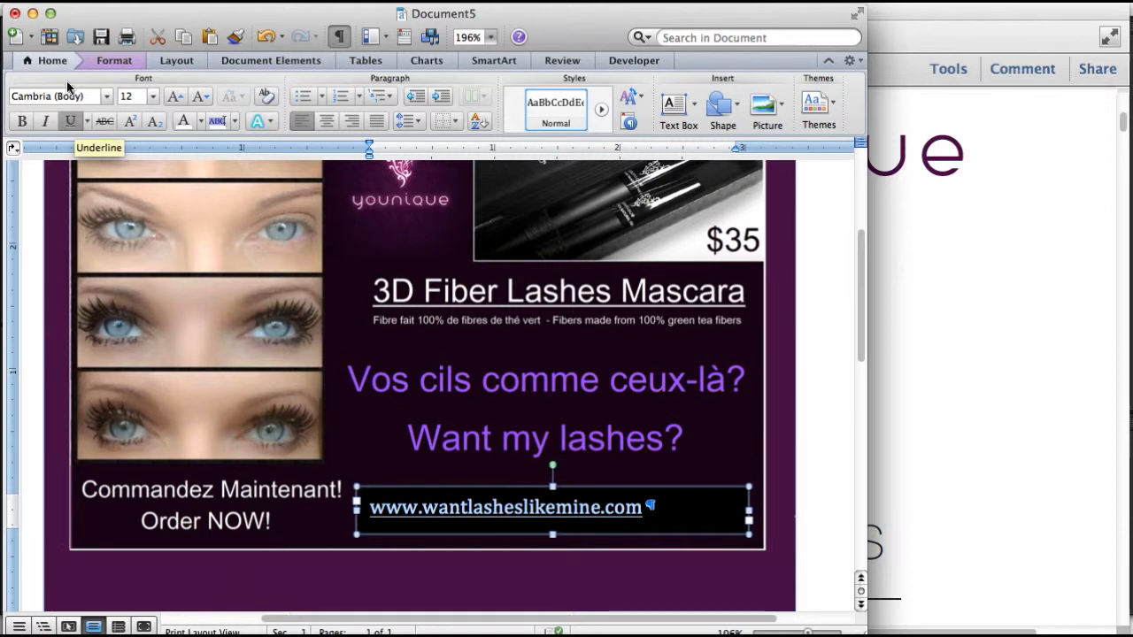
click(106, 98)
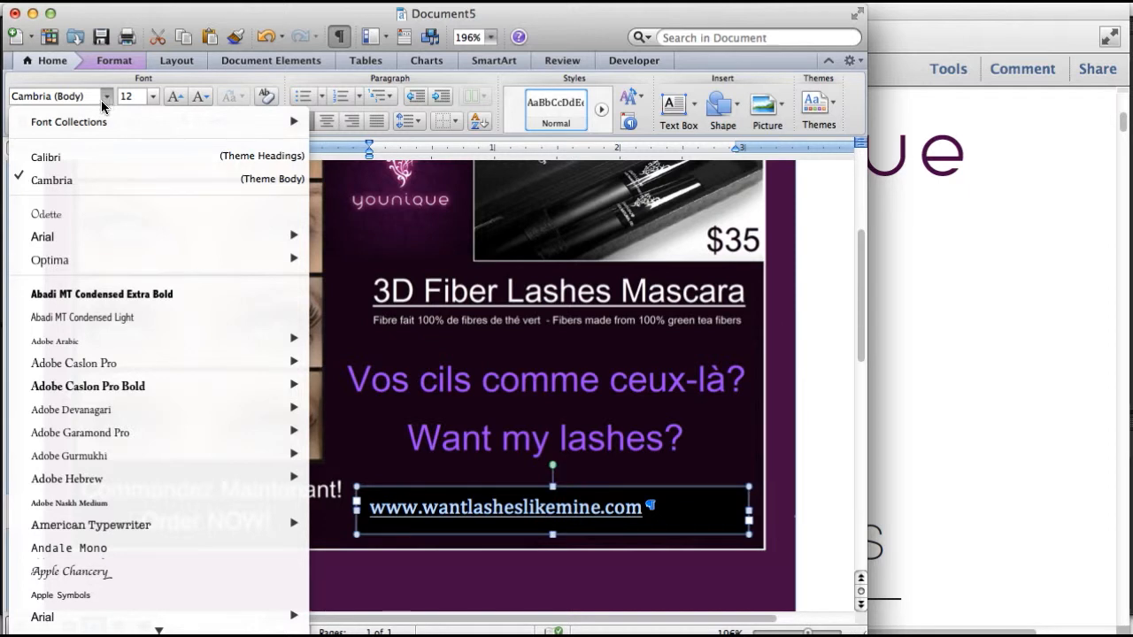
Set the URL in 14 pt Arial, centred within the black box
click(52, 619)
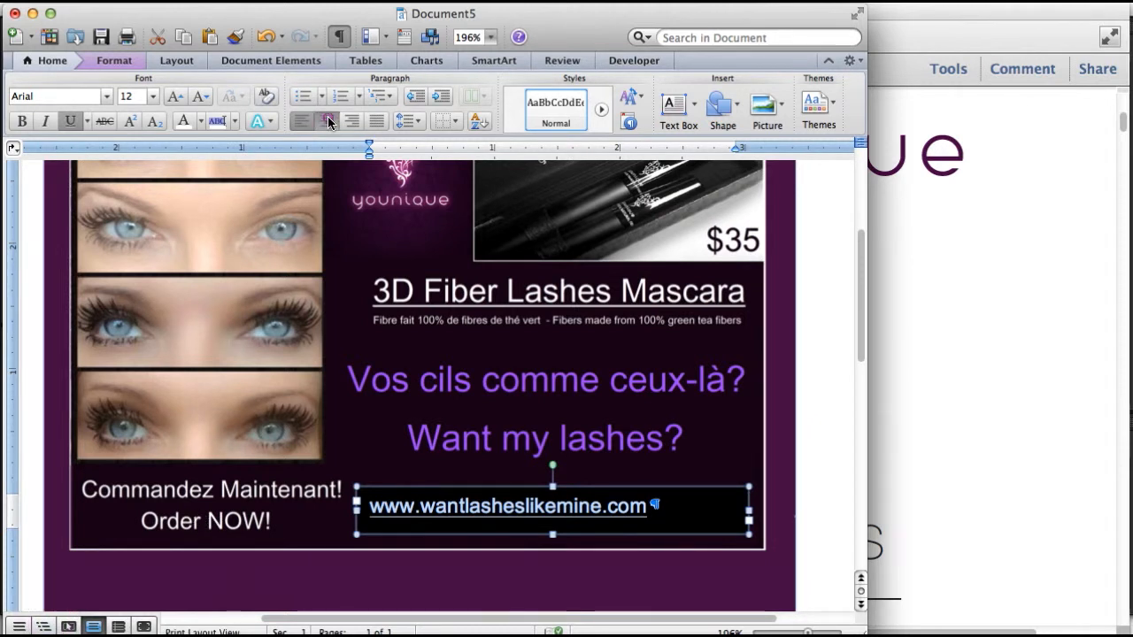
click(328, 122)
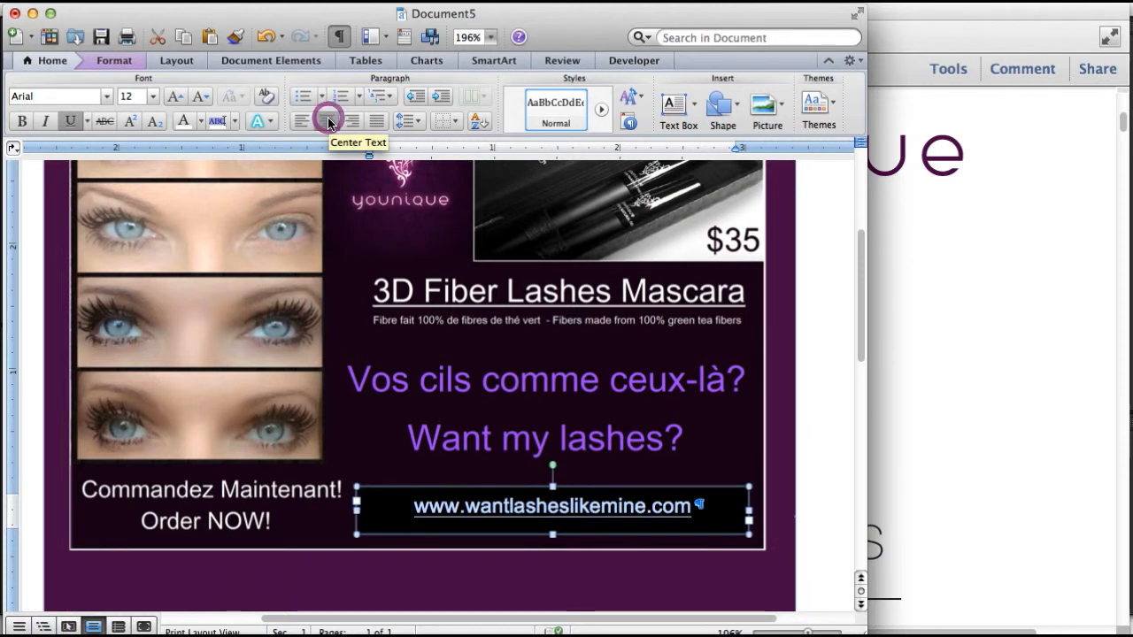
click(153, 95)
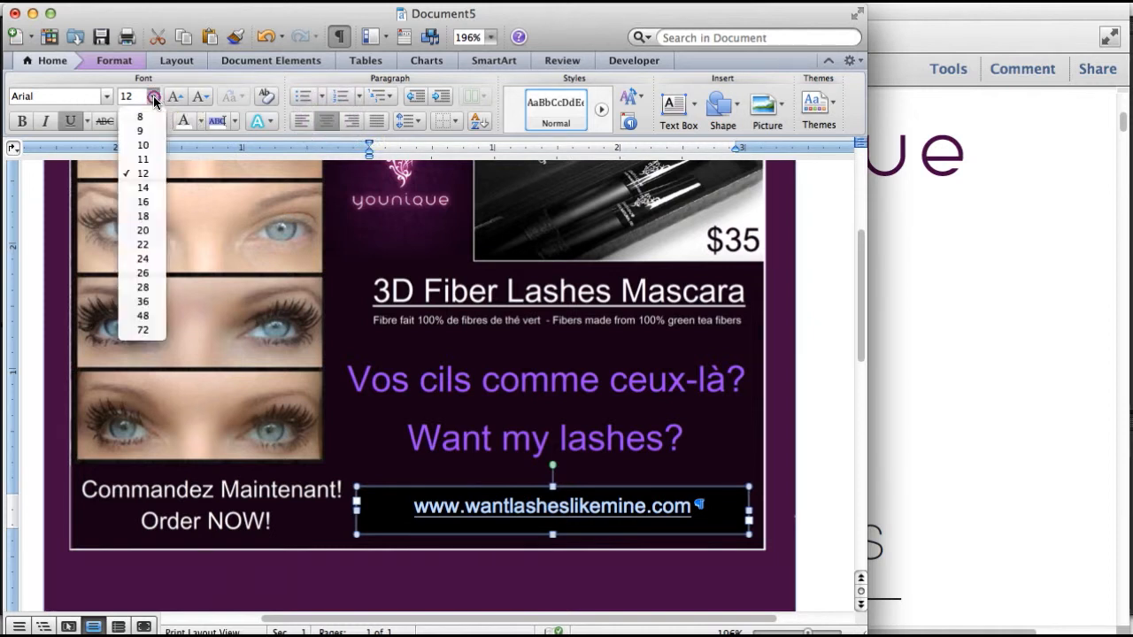
click(144, 188)
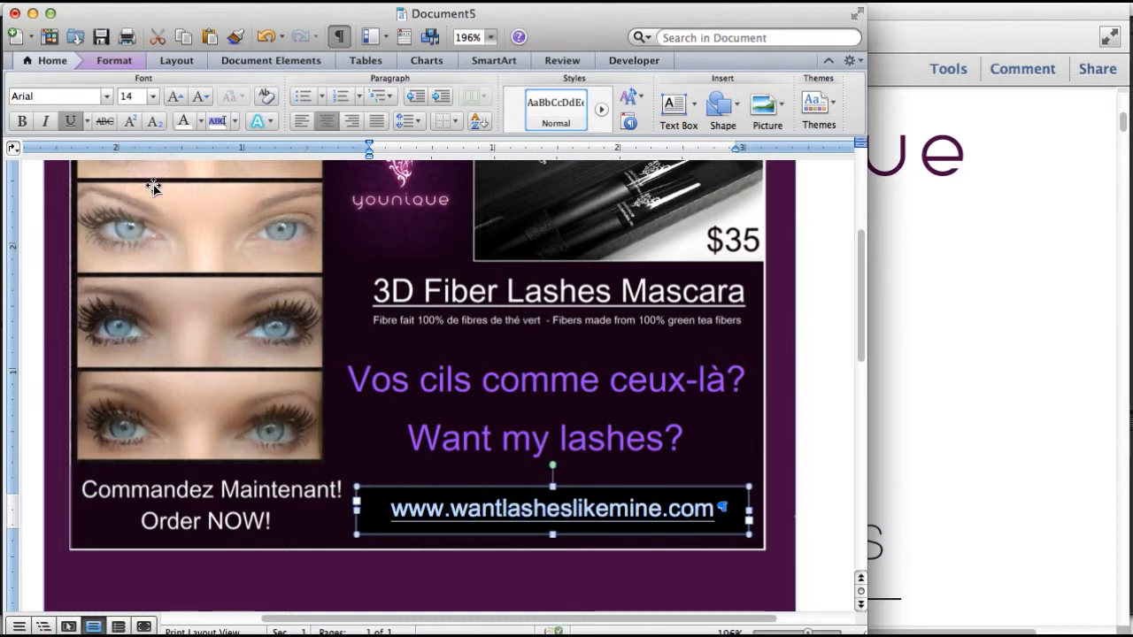
click(776, 324)
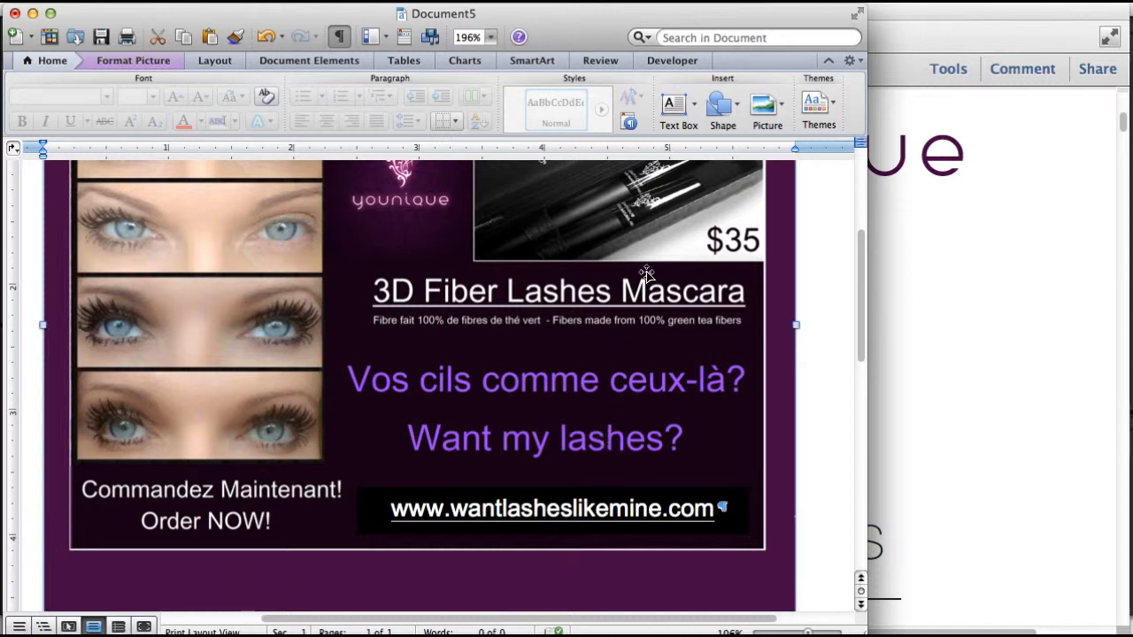
Draw a text box over the two purple slogans and give it a solid black fill
click(695, 110)
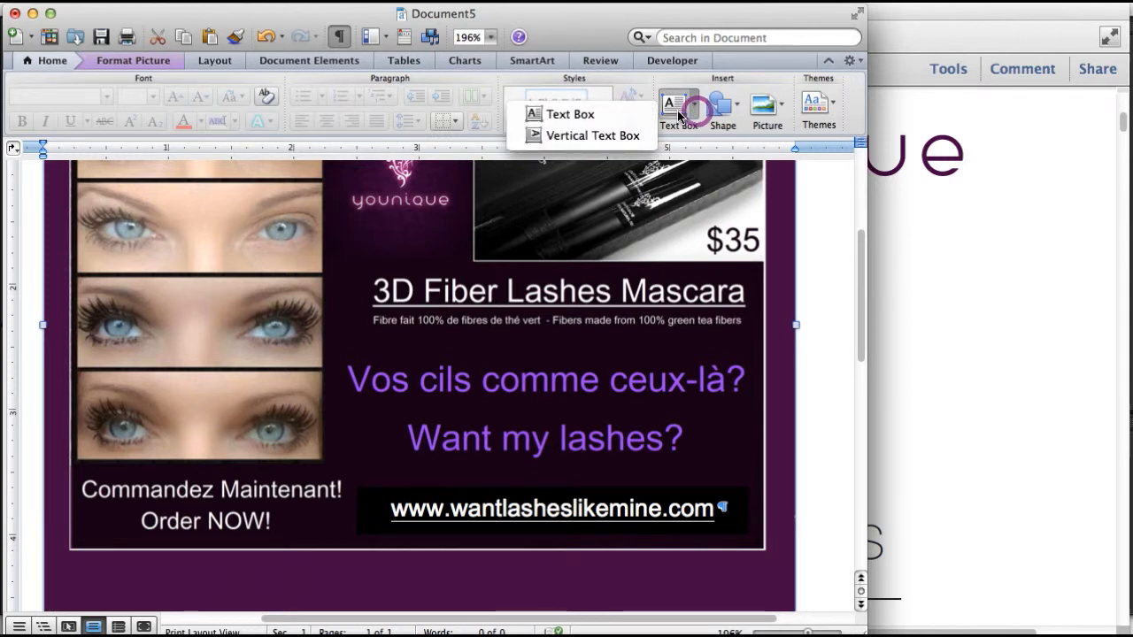
click(586, 116)
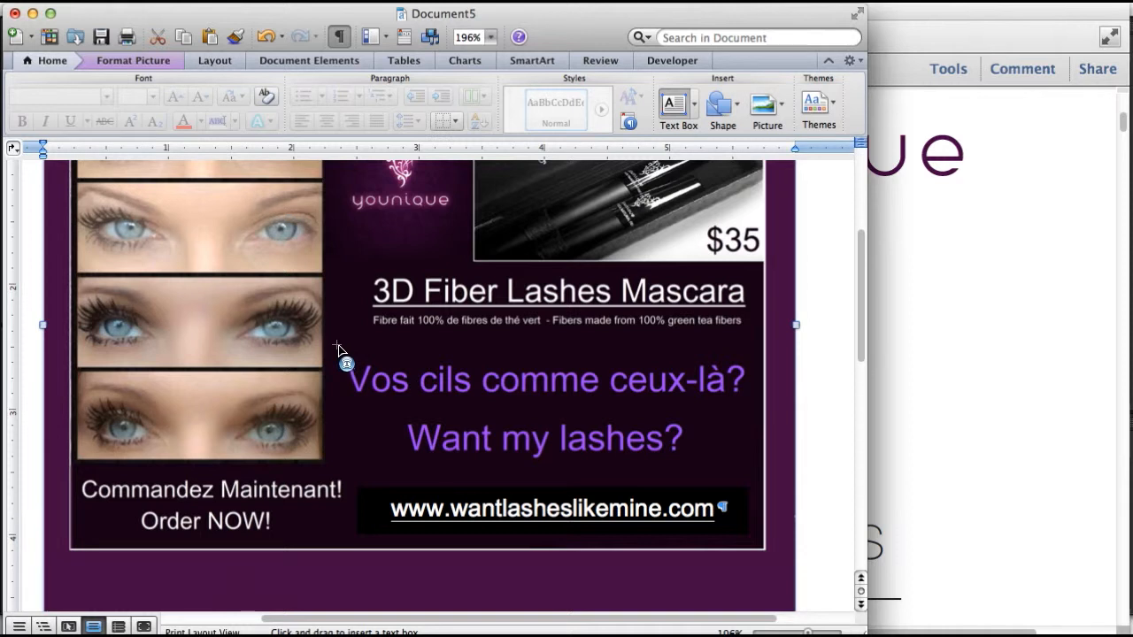
drag(335, 341, 750, 468)
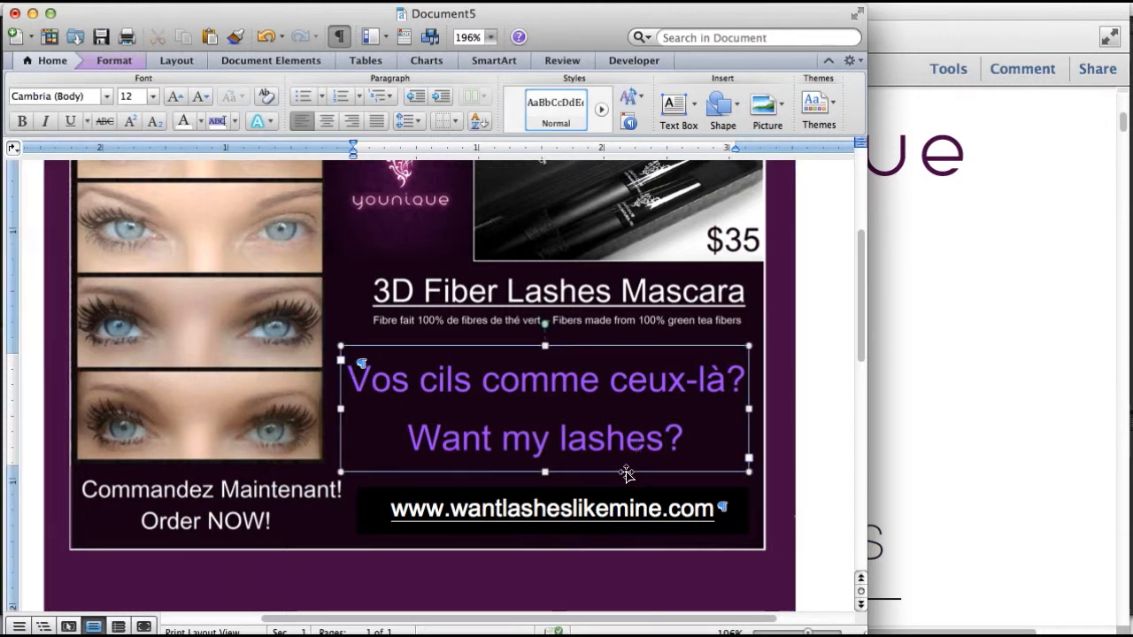
right_click(594, 345)
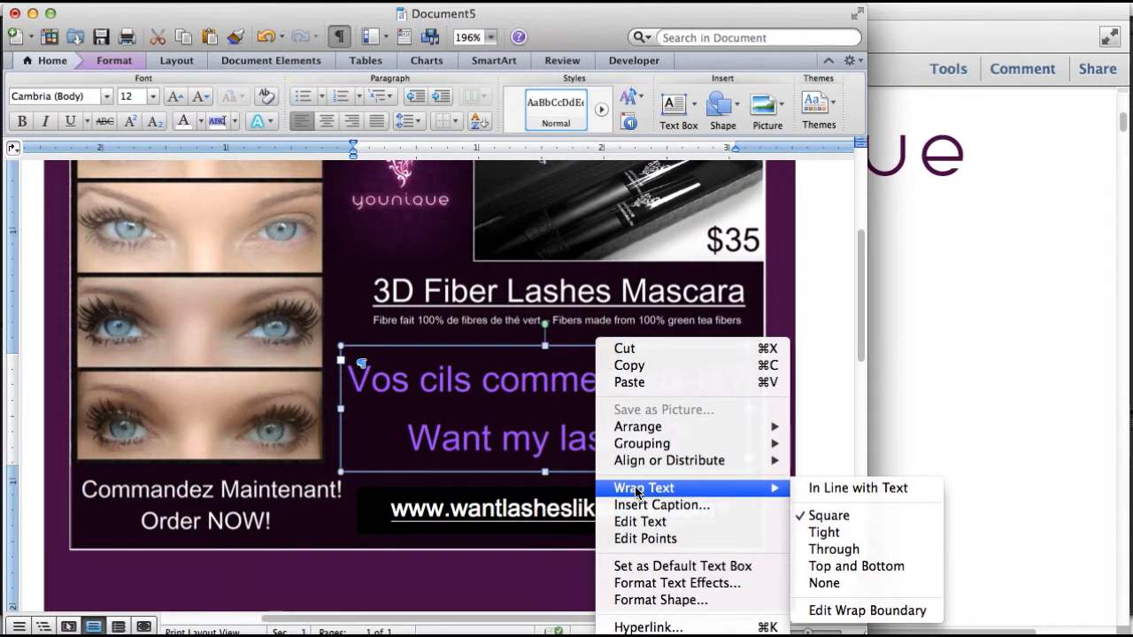
click(647, 602)
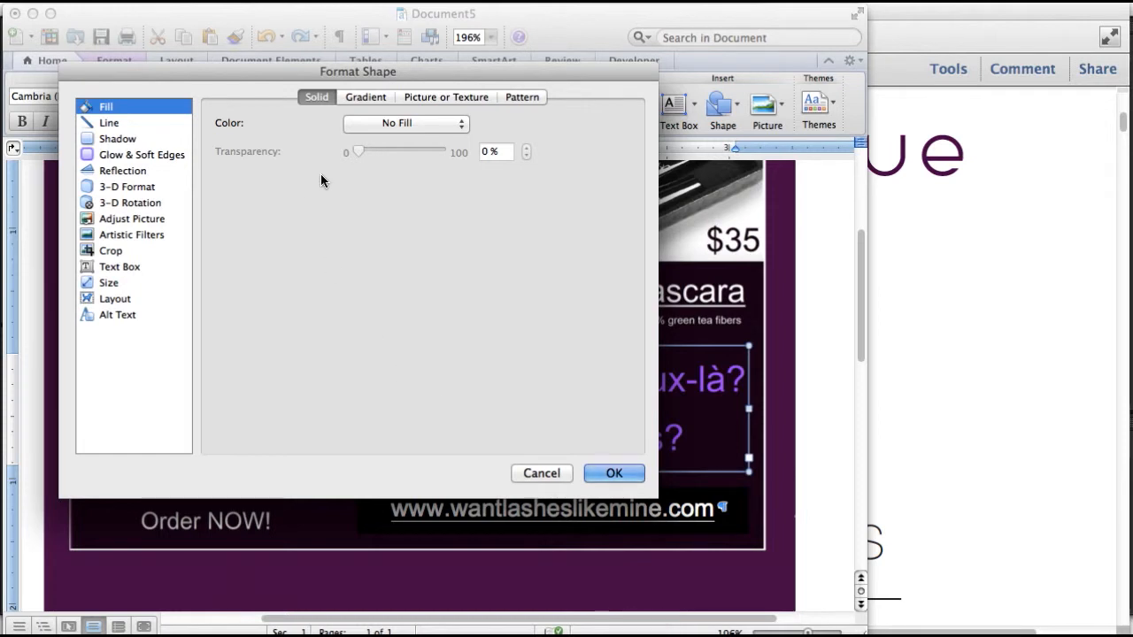
click(366, 123)
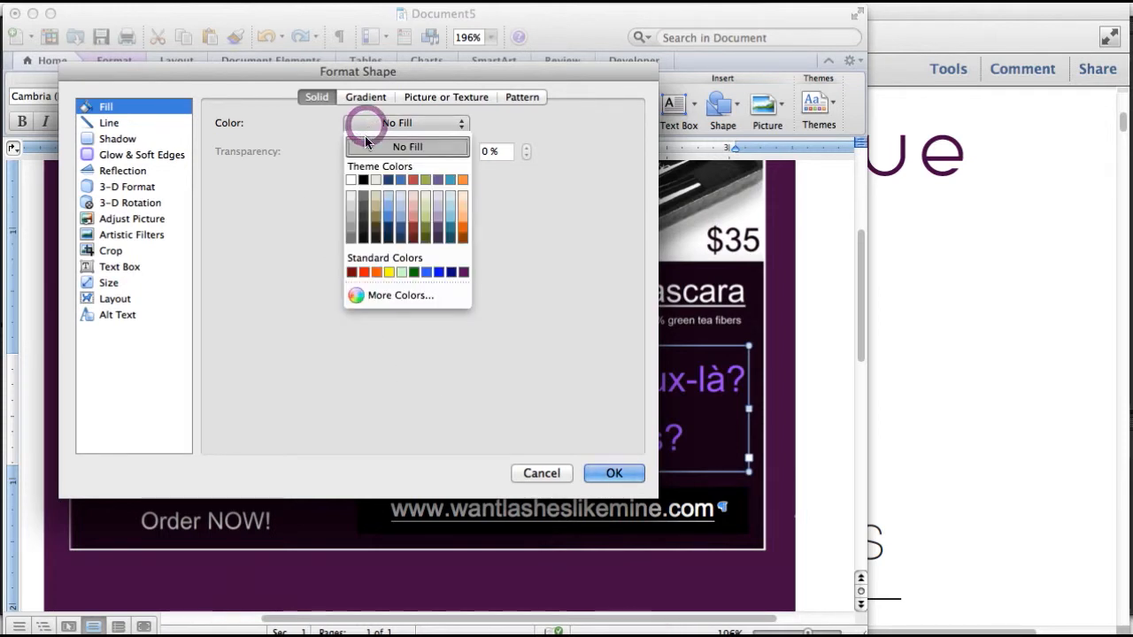
click(362, 182)
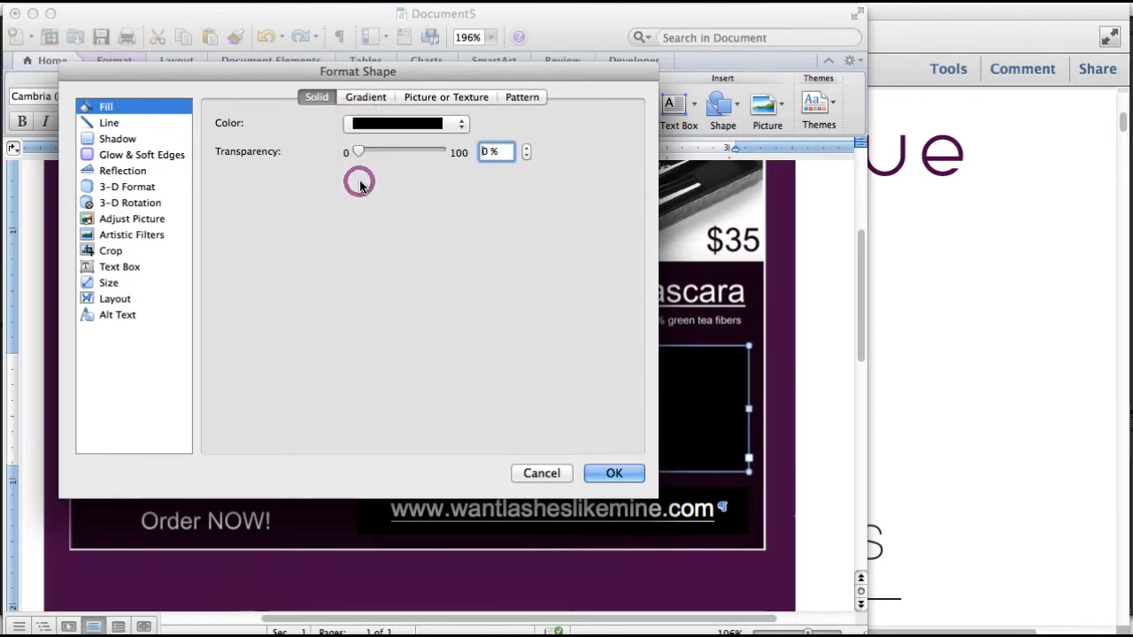
click(611, 473)
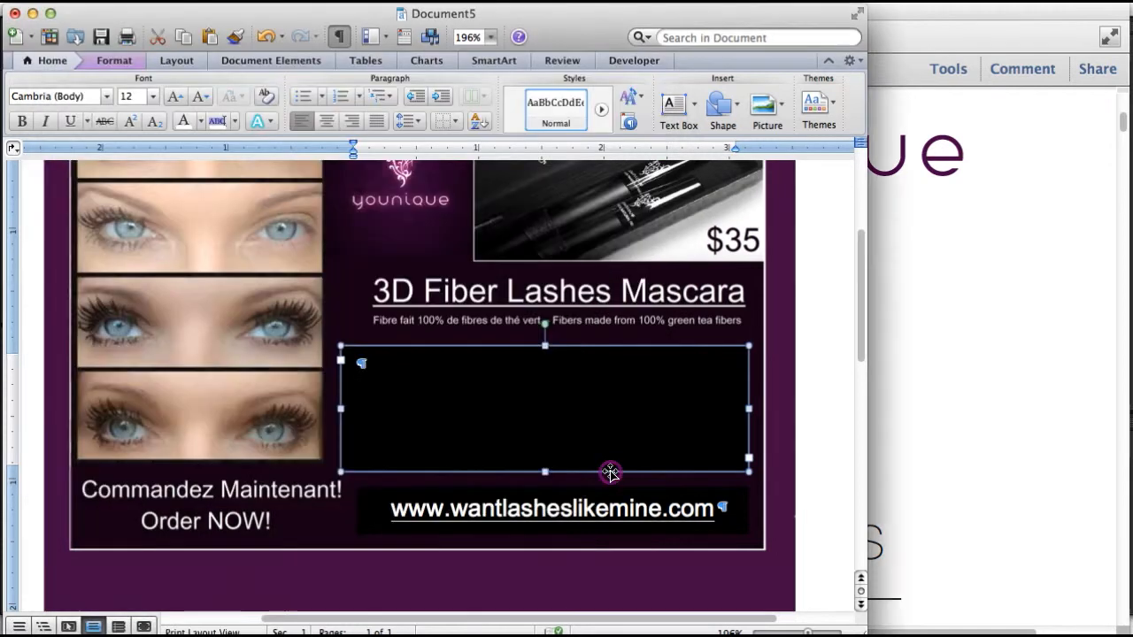
click(361, 364)
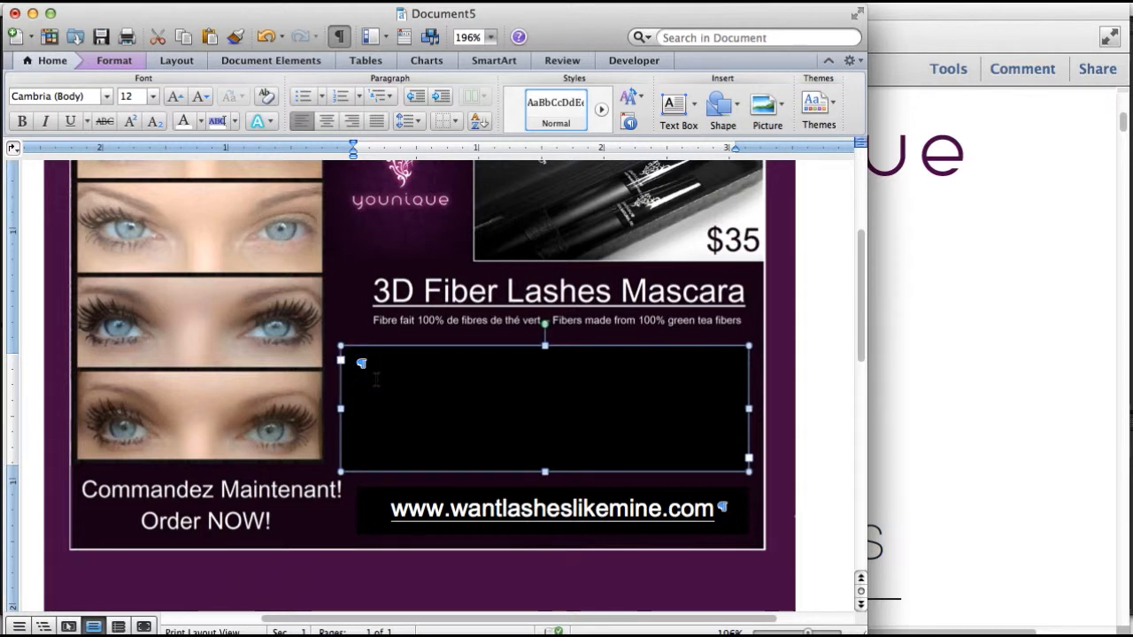
Type 'Contactez moi pou' in the new box, select it, and open More Colors
text(Contactez moi pou)
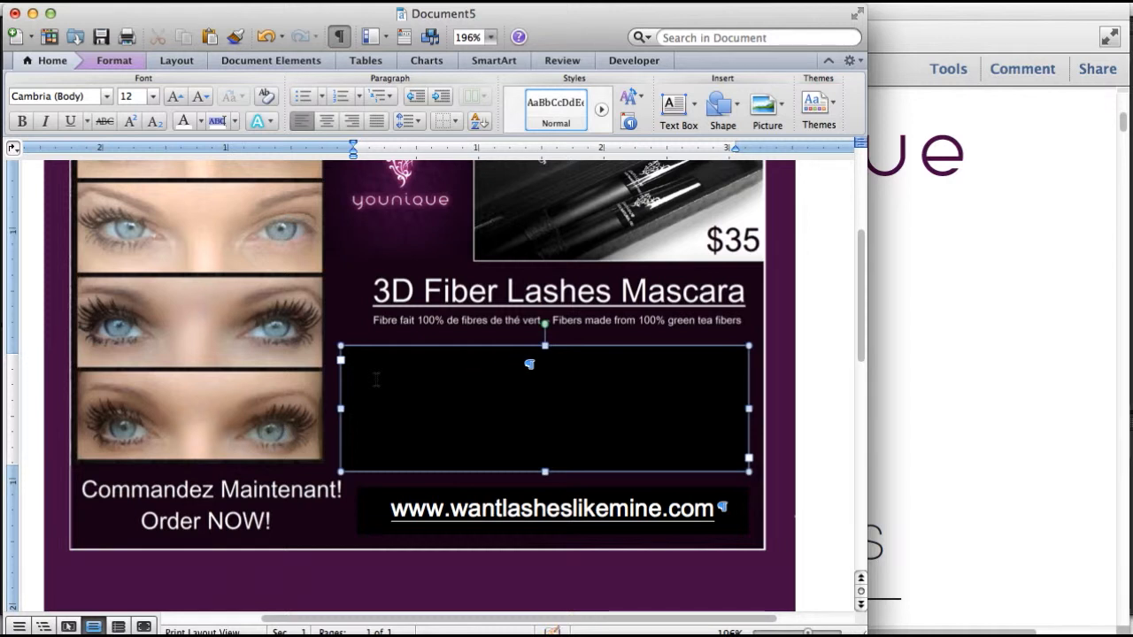
key(super+a)
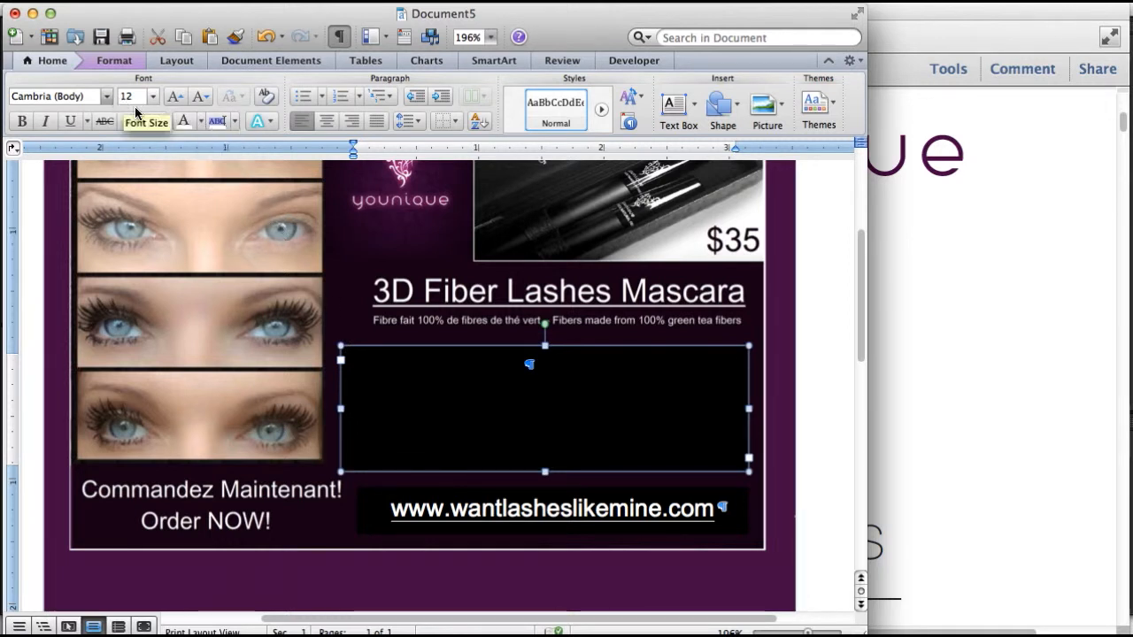
click(200, 121)
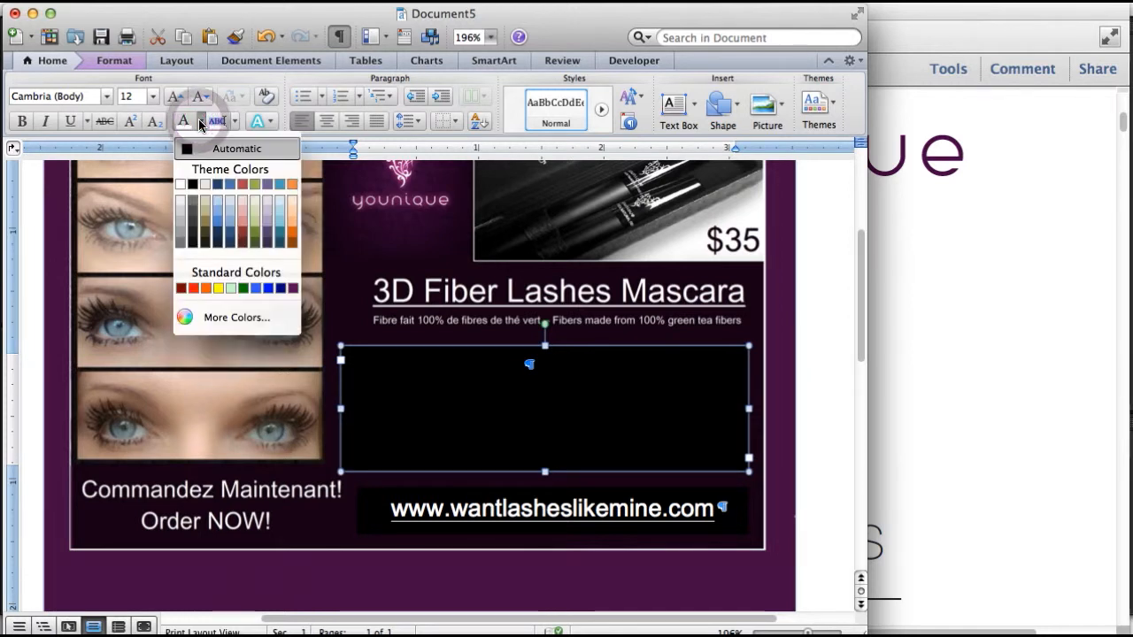
click(219, 316)
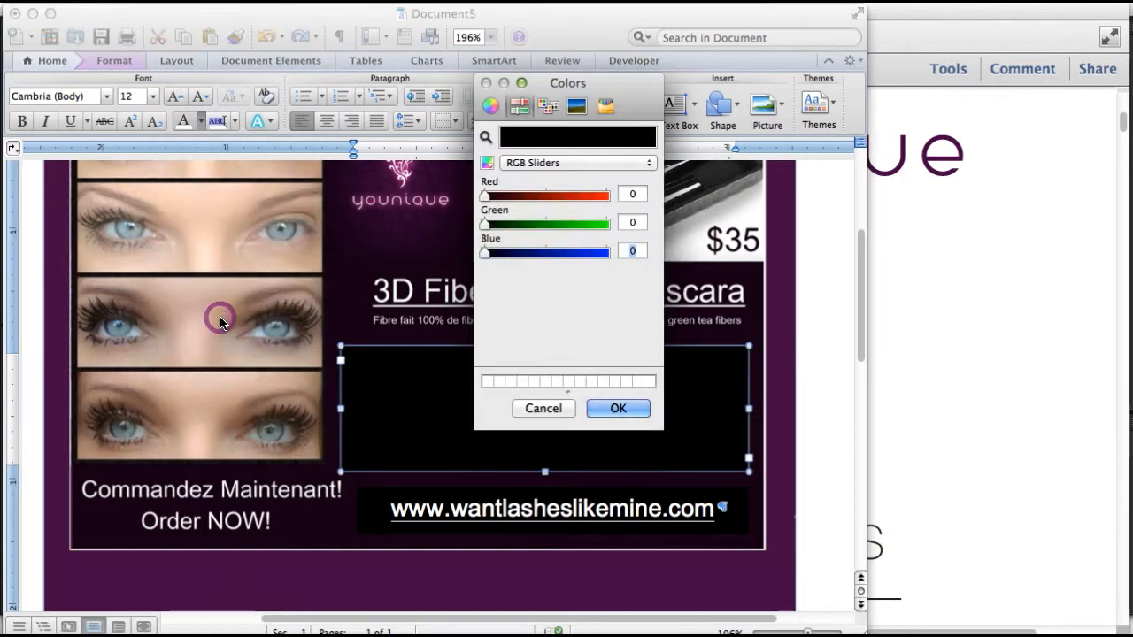
Browse the colour picker views back to RGB sliders, then bring the style guide PDF forward
click(490, 105)
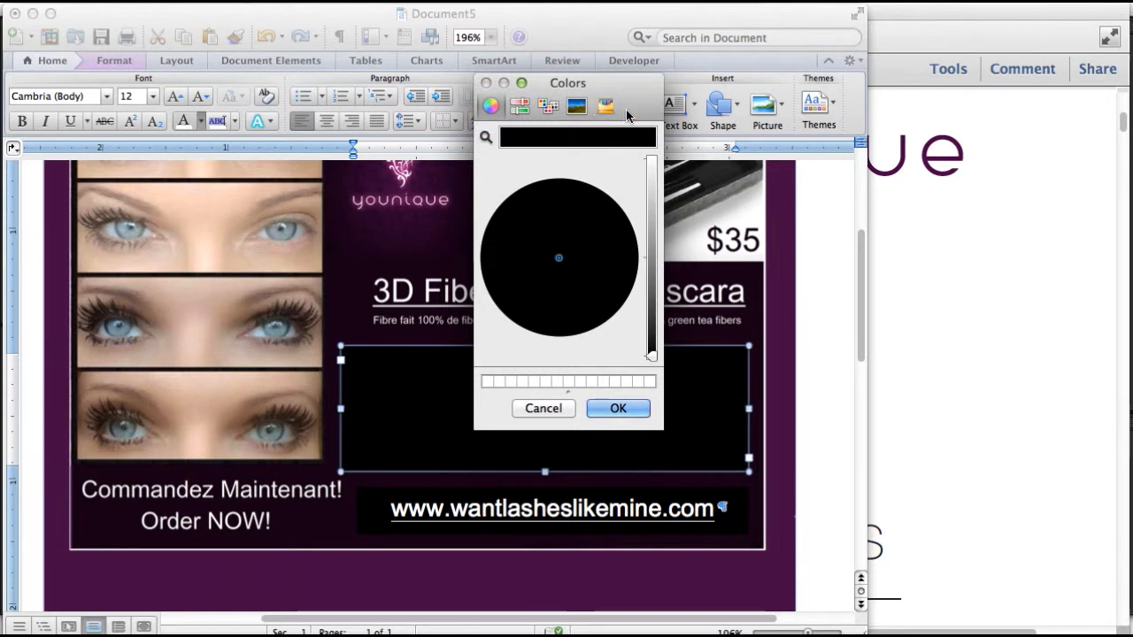
click(606, 106)
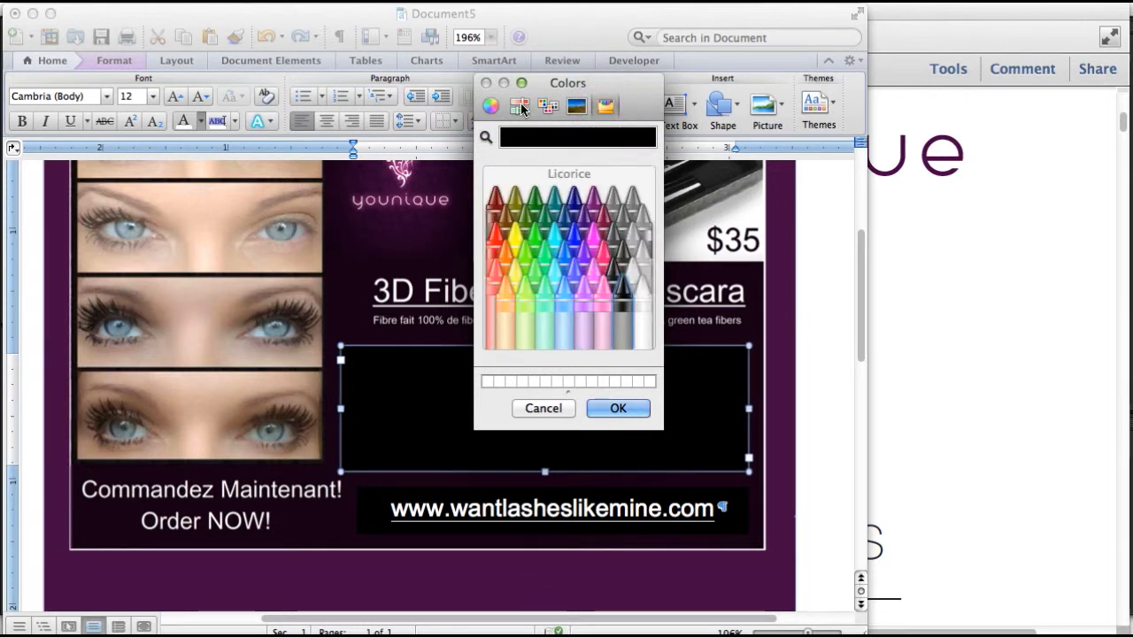
click(520, 106)
click(534, 165)
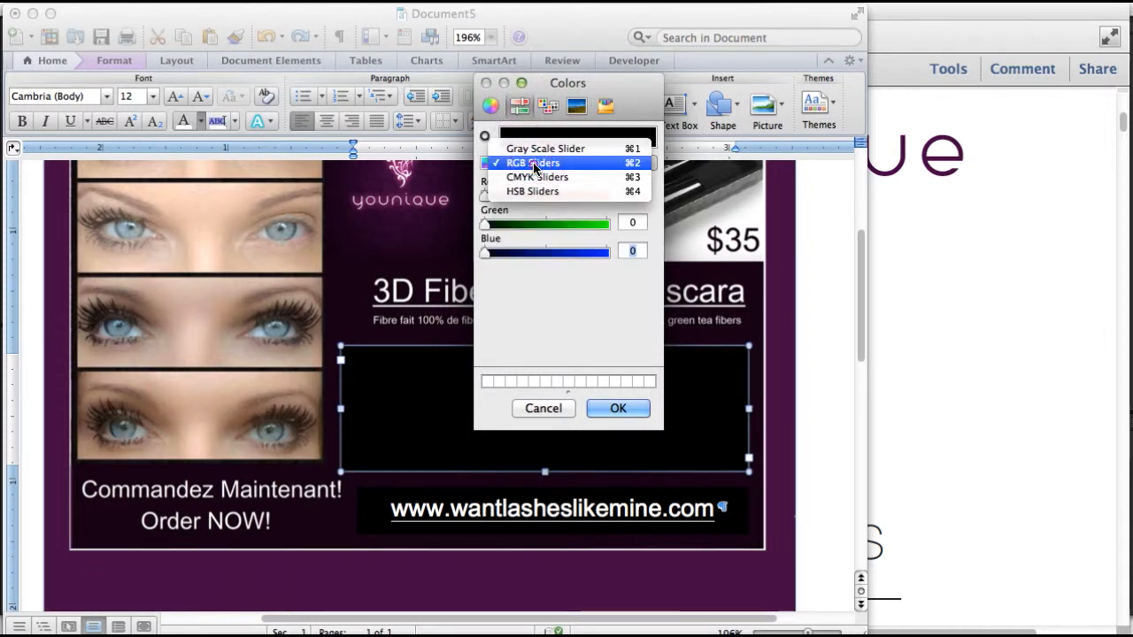
click(535, 164)
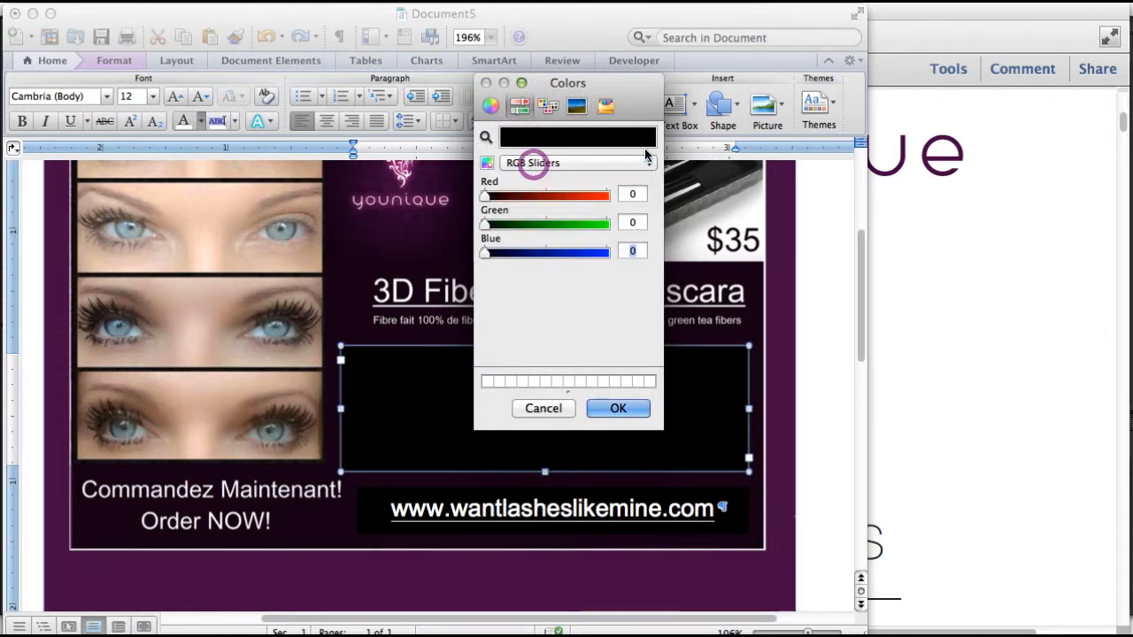
click(903, 18)
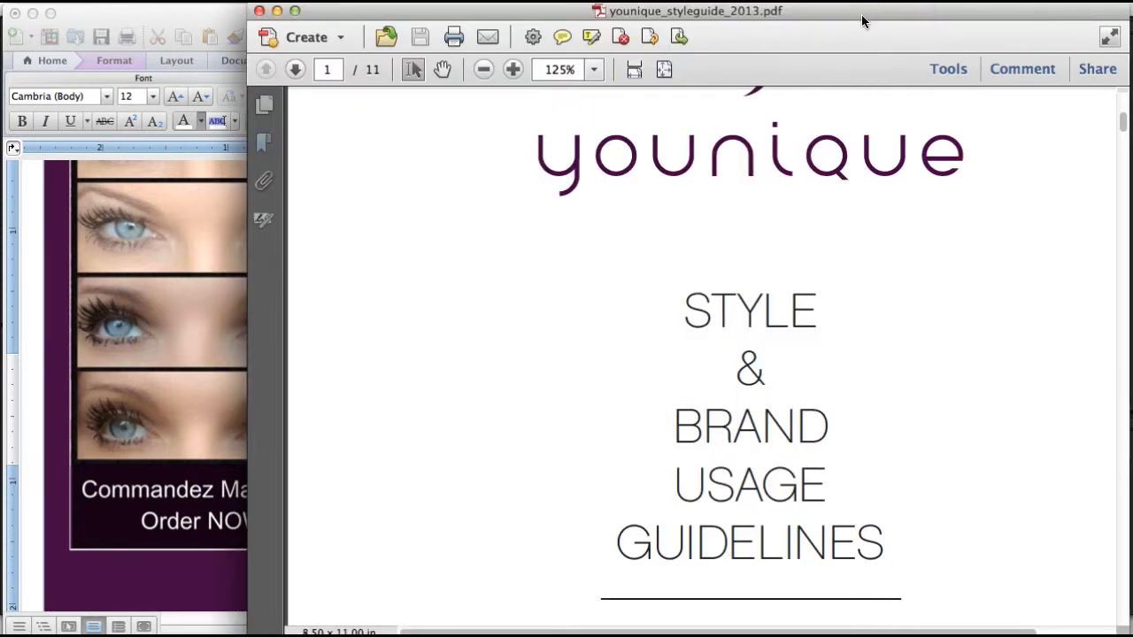
drag(861, 14, 870, 14)
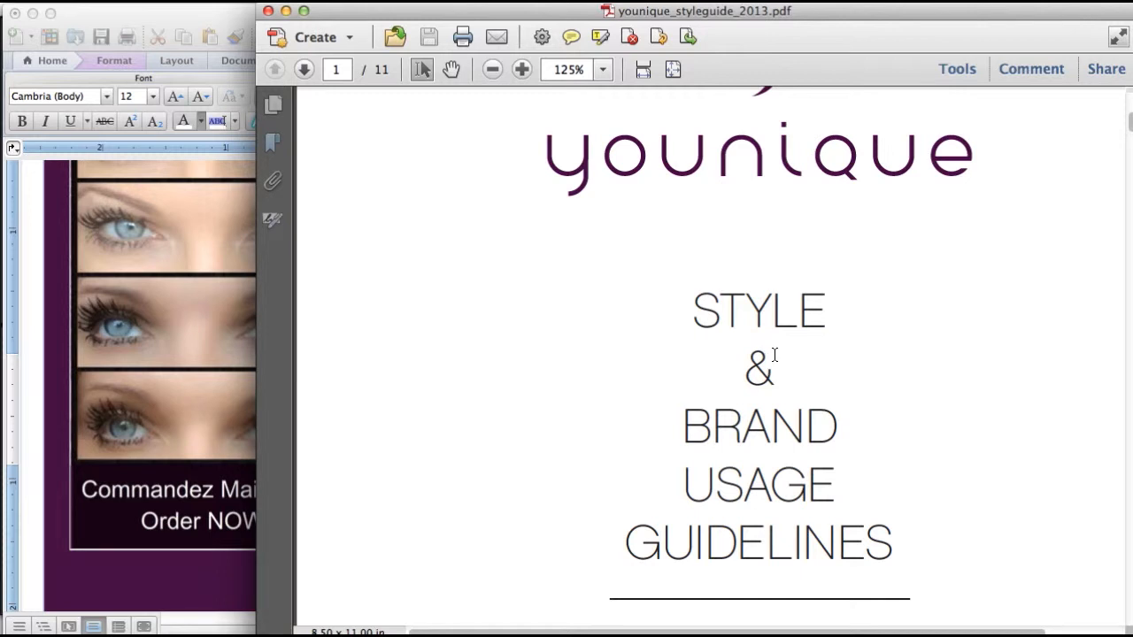
Scroll the style guide to page 5's brand colour values and move the window aside
scroll(774, 355, up, 3)
scroll(773, 353, up, 4)
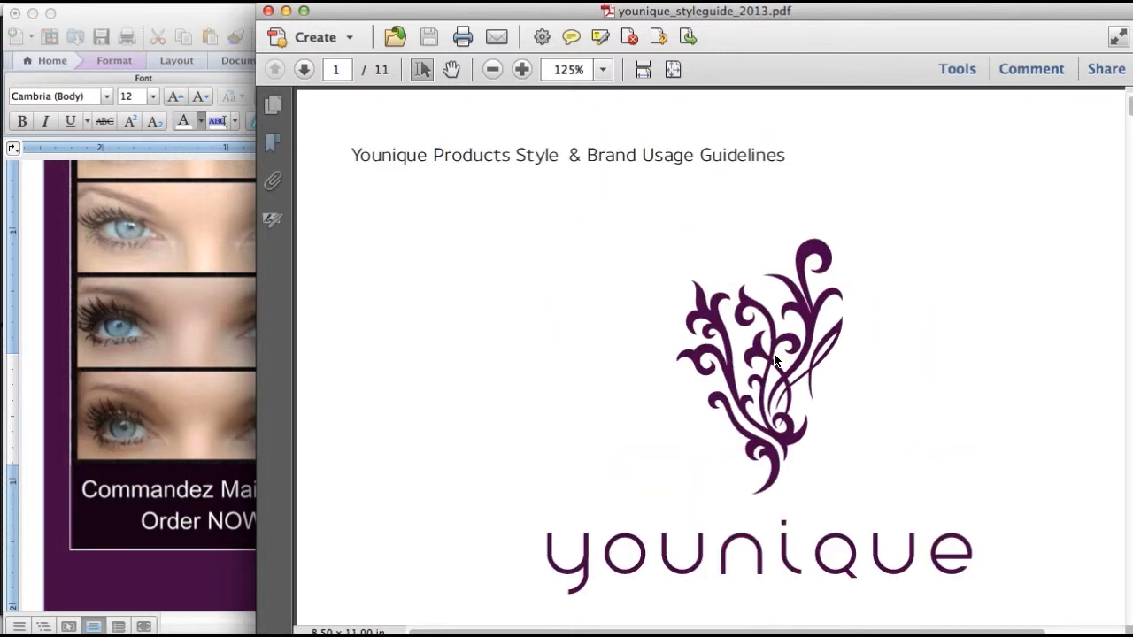
scroll(774, 358, down, 3)
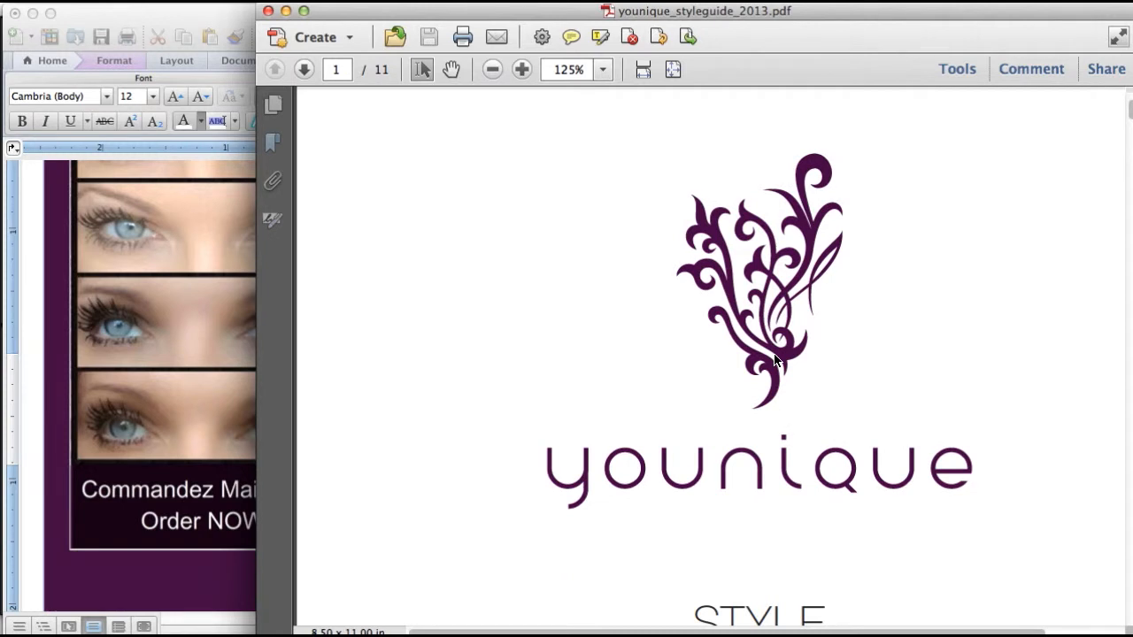
scroll(773, 359, down, 3)
scroll(774, 358, down, 15)
scroll(774, 354, down, 20)
scroll(773, 354, down, 20)
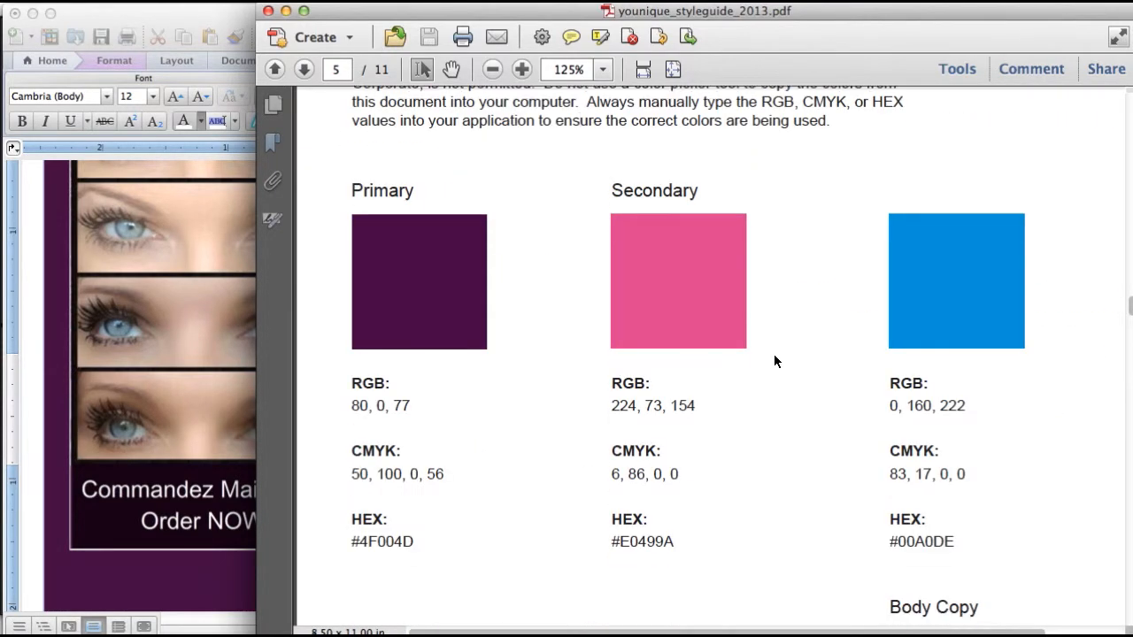
scroll(774, 360, down, 2)
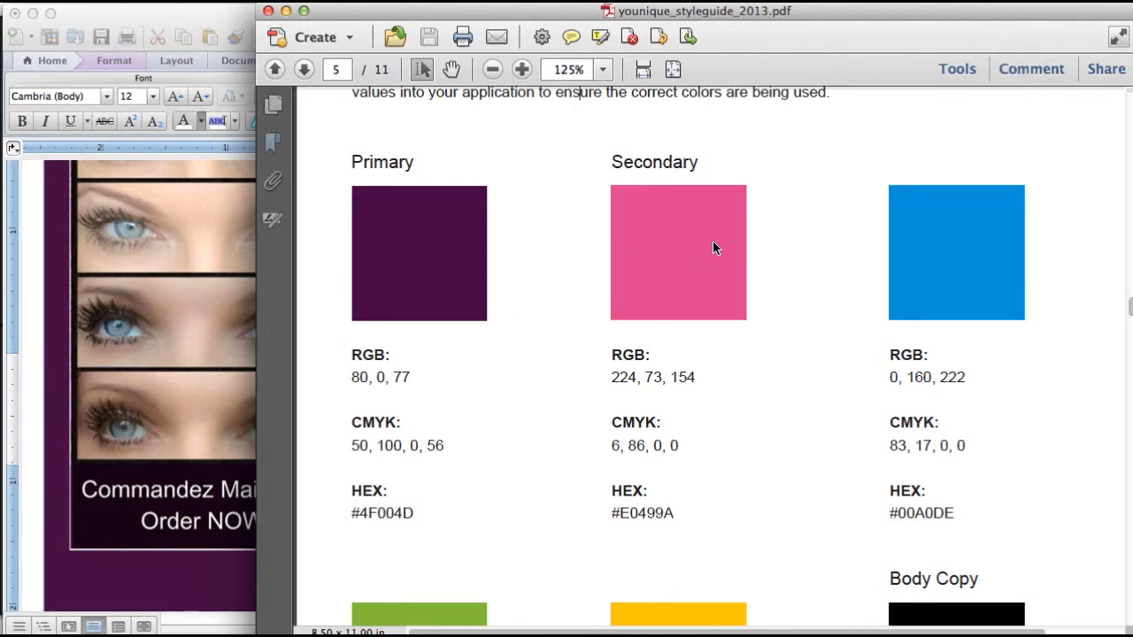
scroll(712, 242, down, 1)
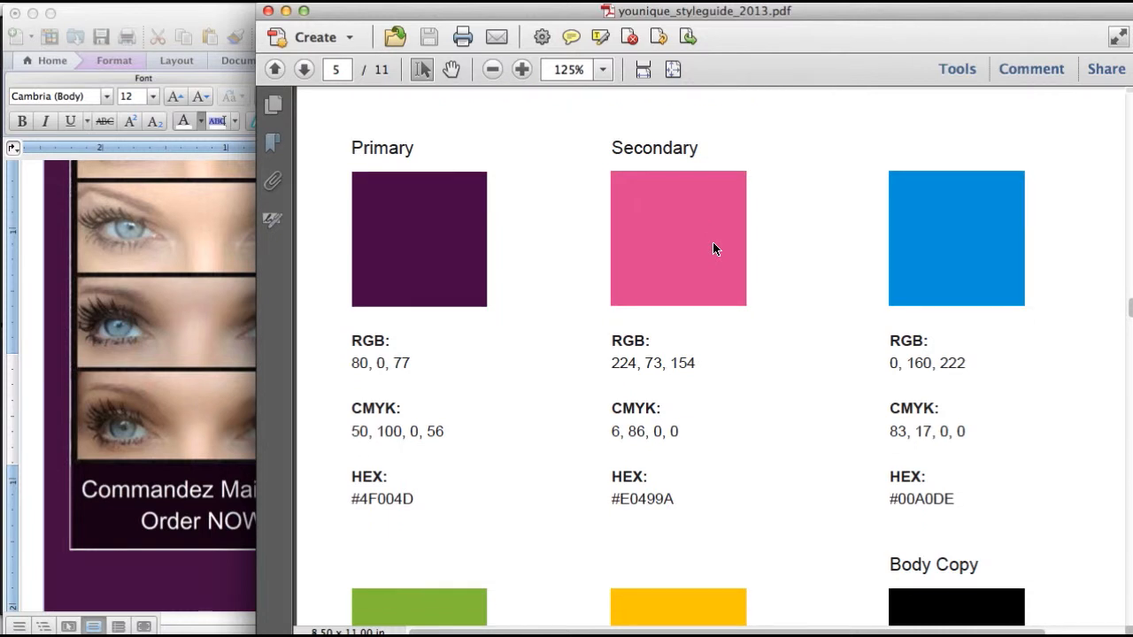
scroll(712, 249, down, 12)
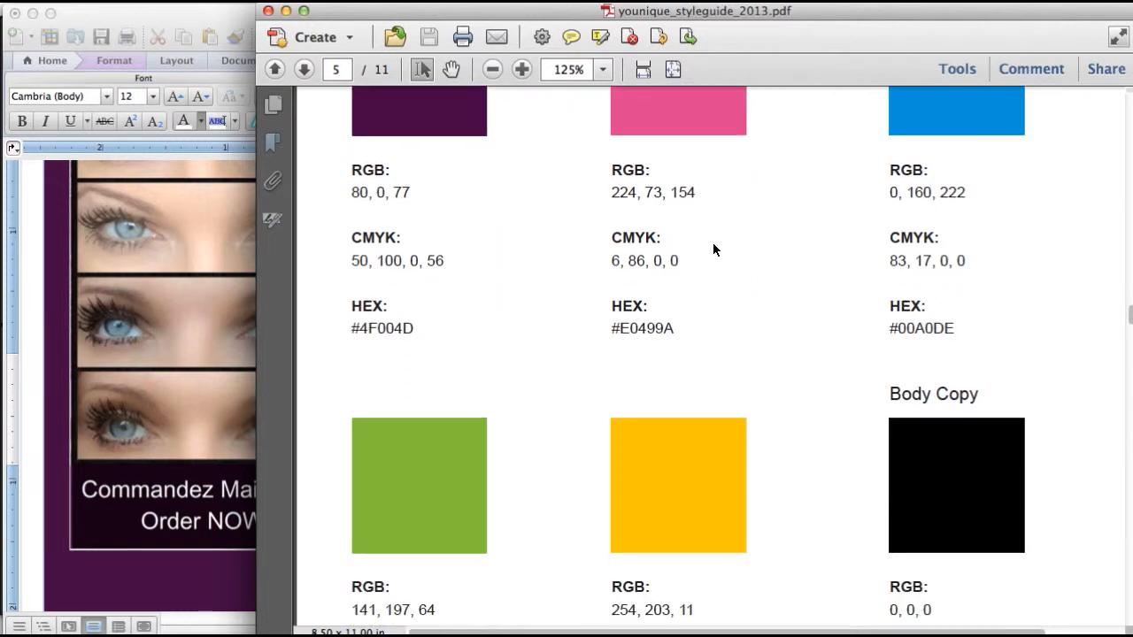
scroll(713, 249, down, 13)
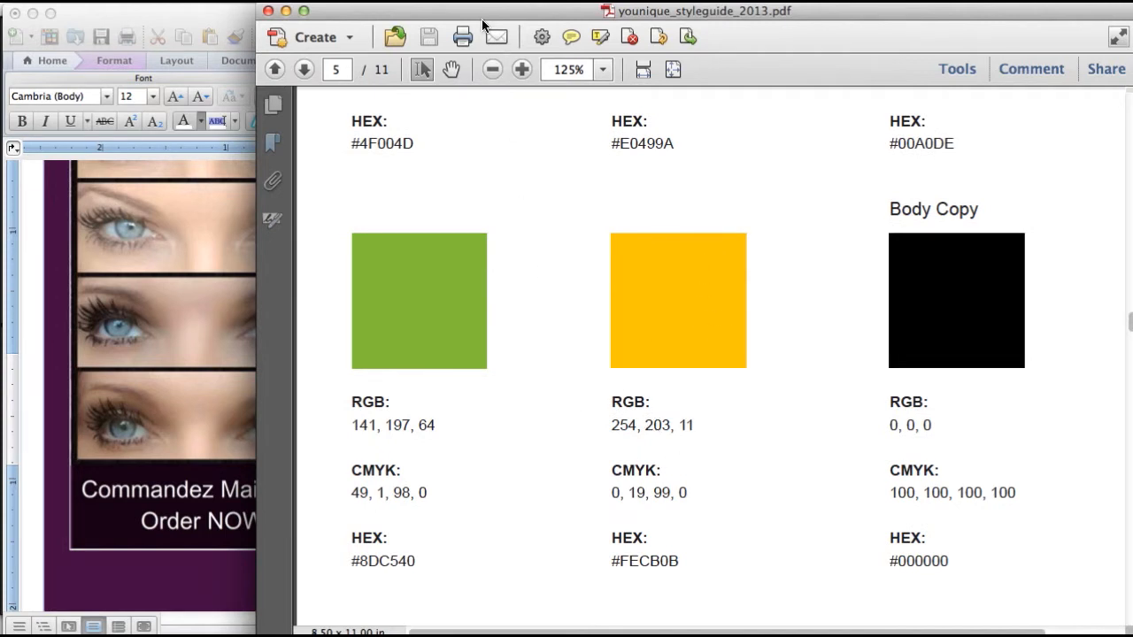
drag(518, 4, 786, 6)
Colour the contact text gold using RGB 254, 203, 11
click(554, 85)
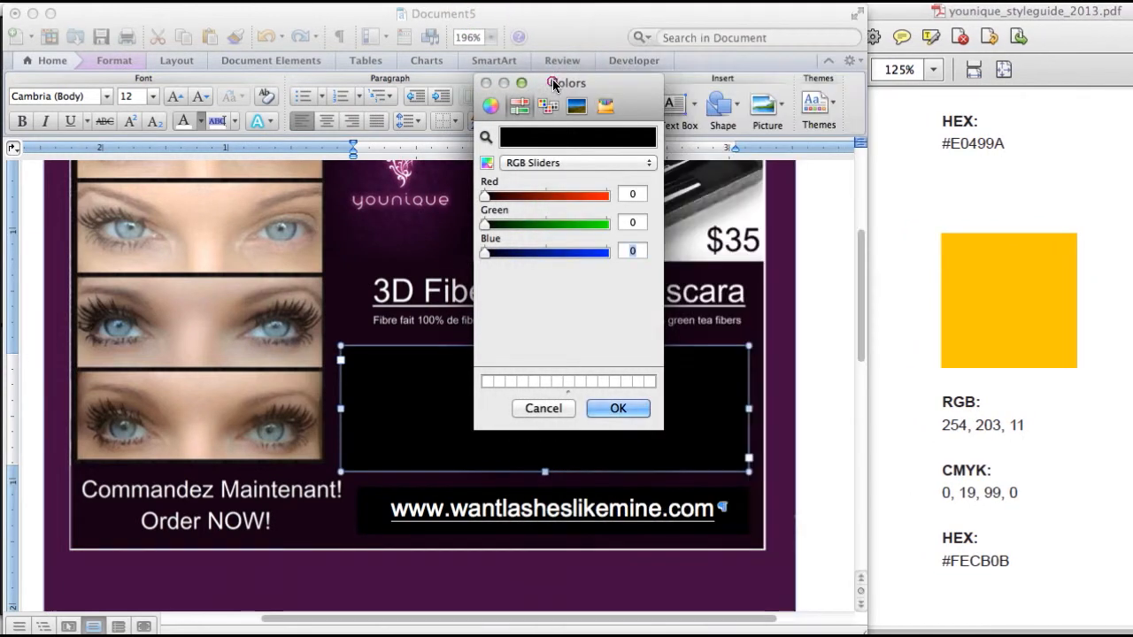
click(633, 194)
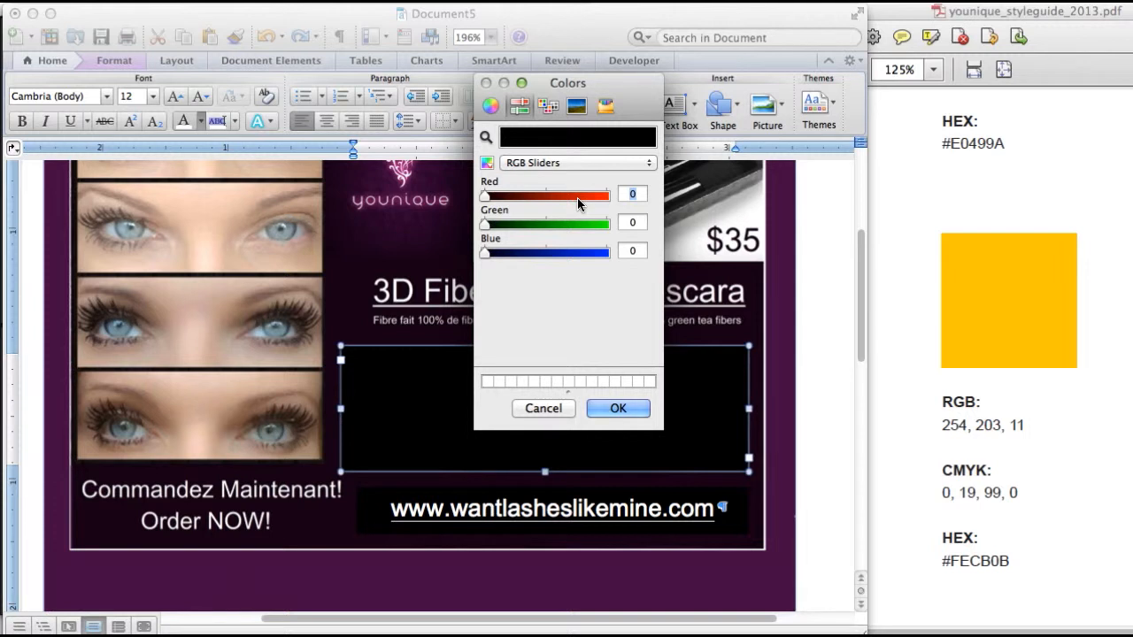
text(254)
key(Tab)
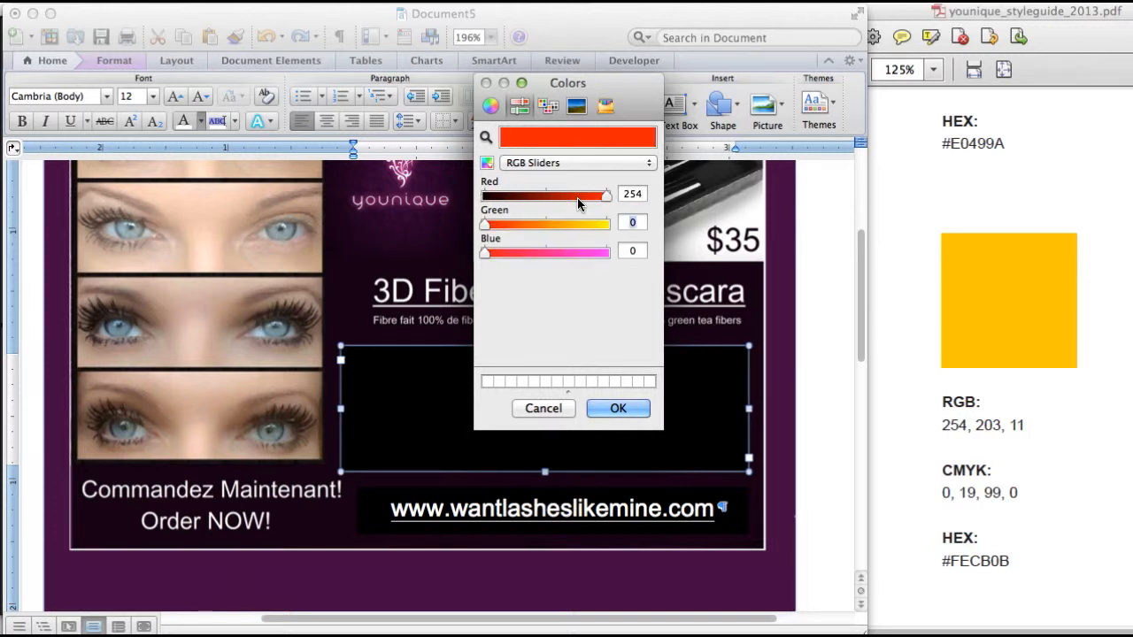
text(203)
key(Tab)
text(11)
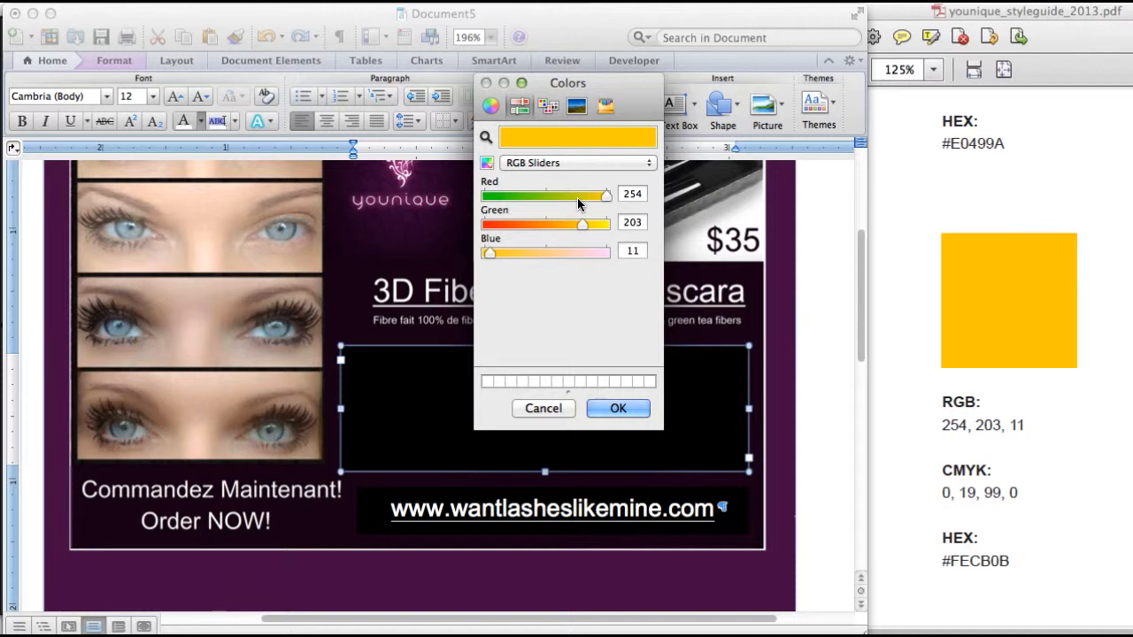
click(617, 408)
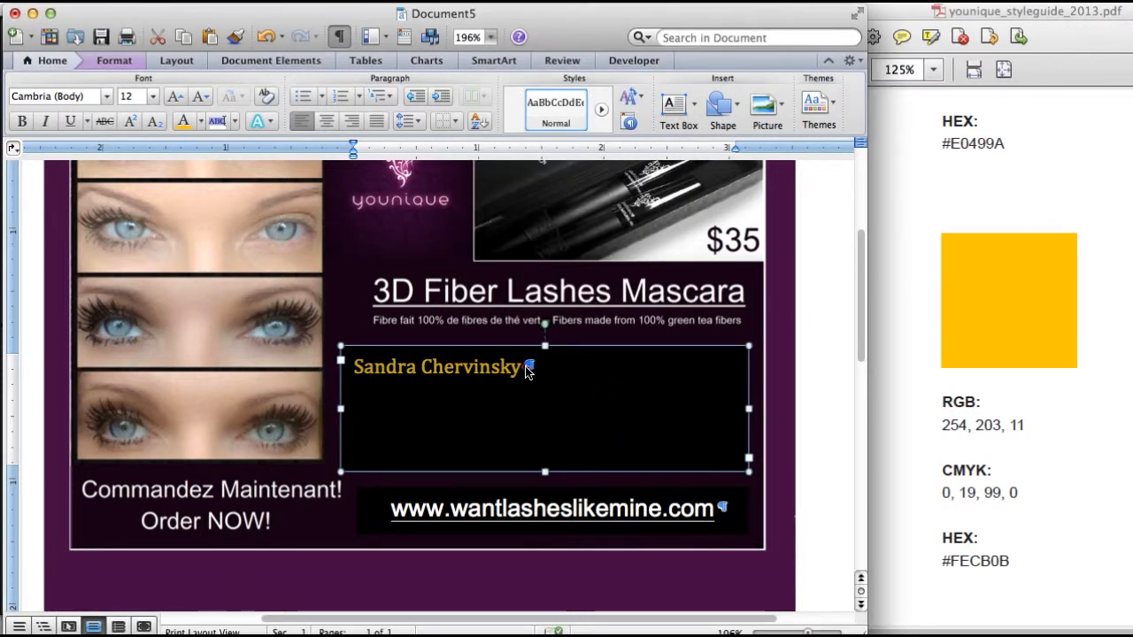
click(523, 368)
Add the contact's phone number on a new line and right-align both lines
key(Return)
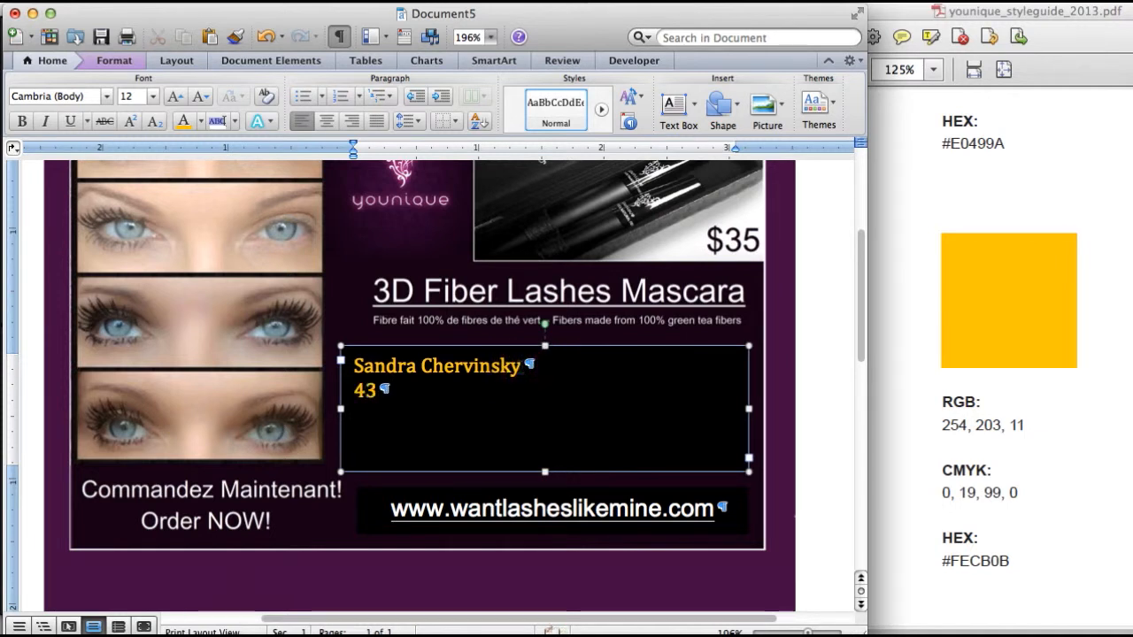
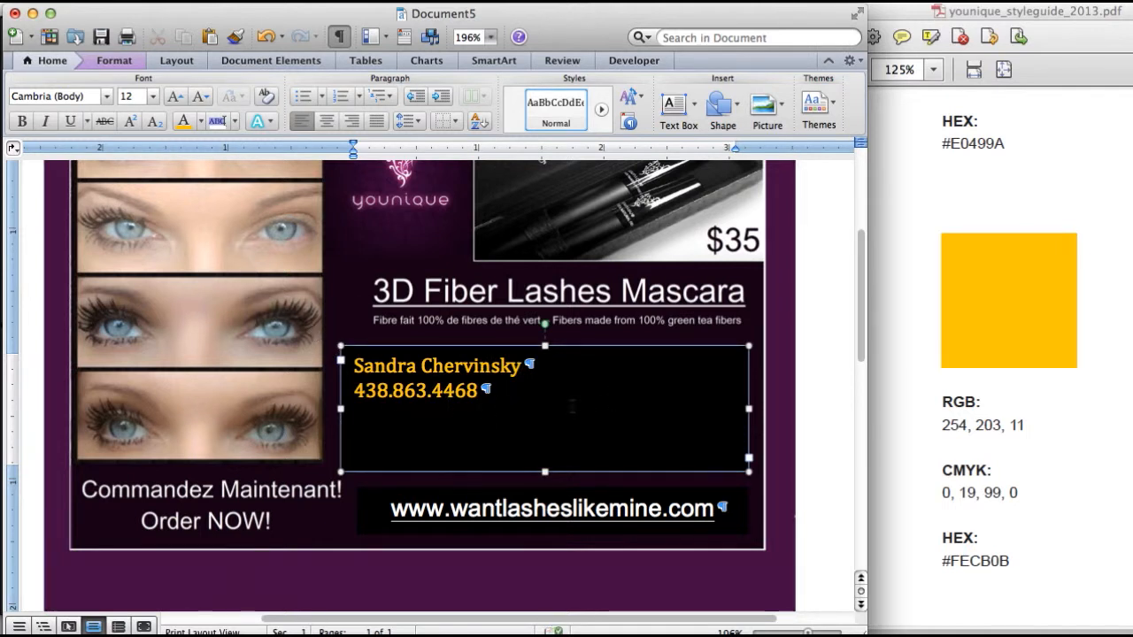
click(508, 402)
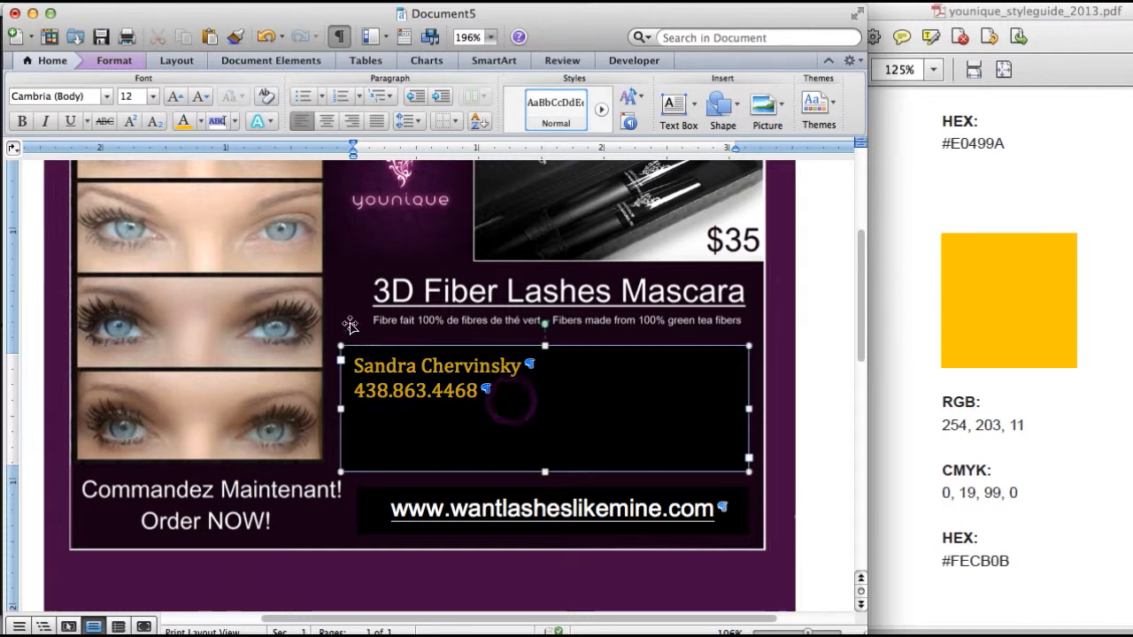
click(353, 121)
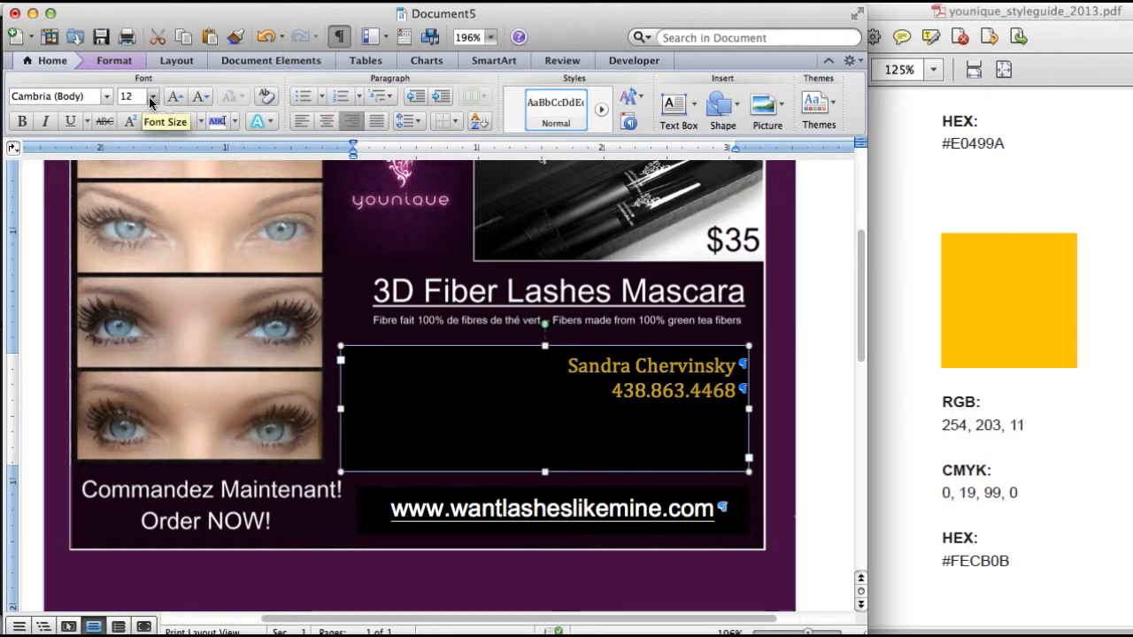
Set the contact name and phone number in Odette, then bring the style guide forward
click(107, 99)
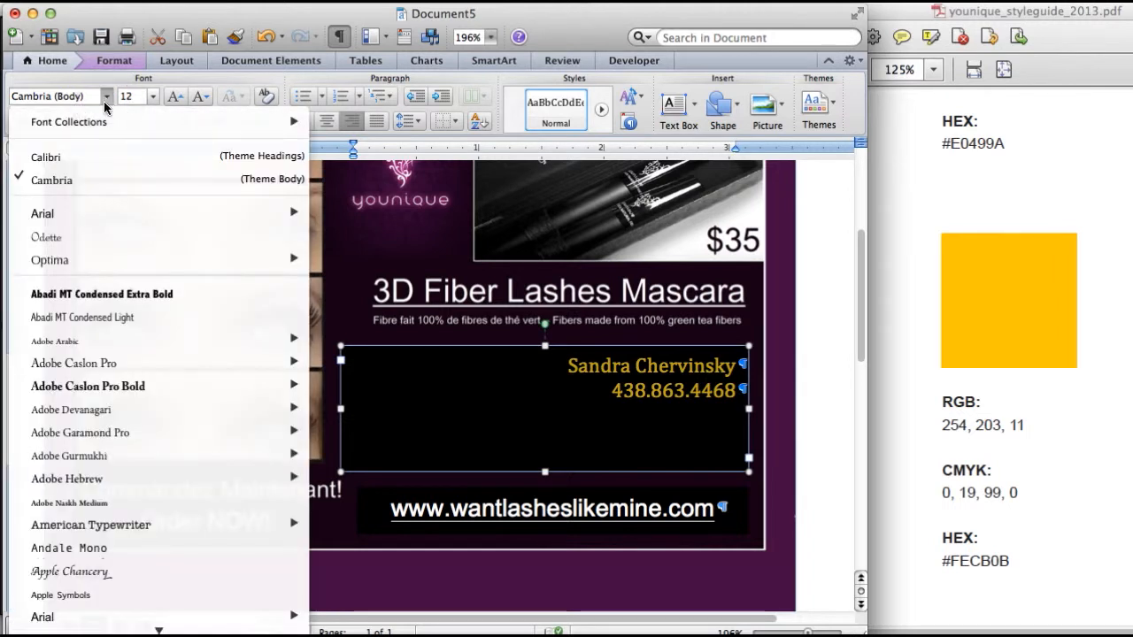
click(40, 237)
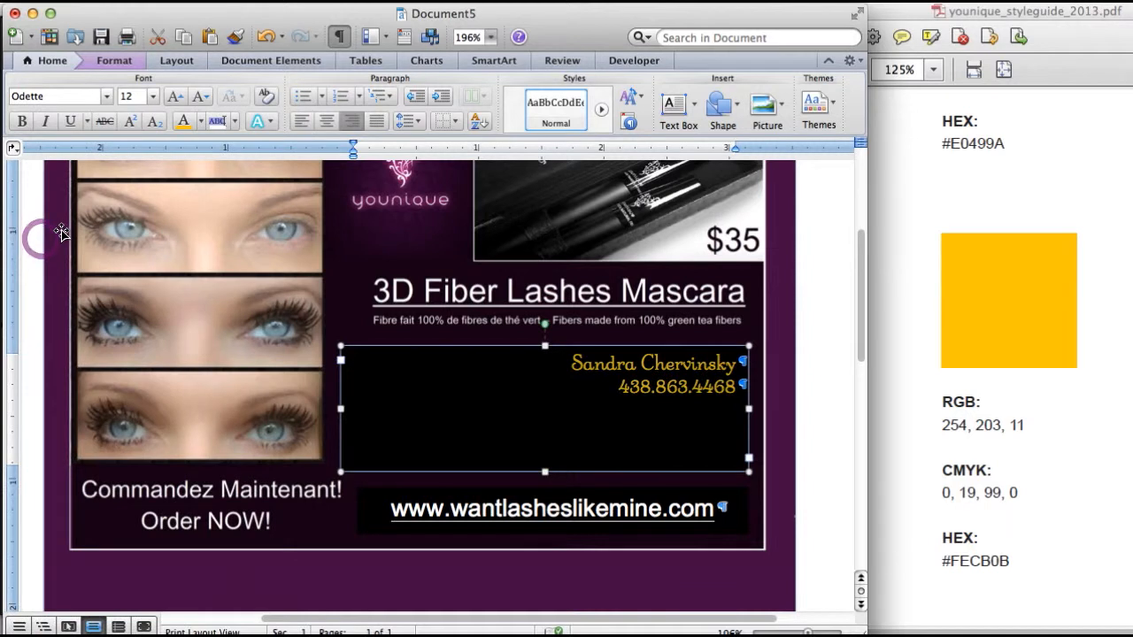
click(947, 12)
scroll(831, 399, down, 5)
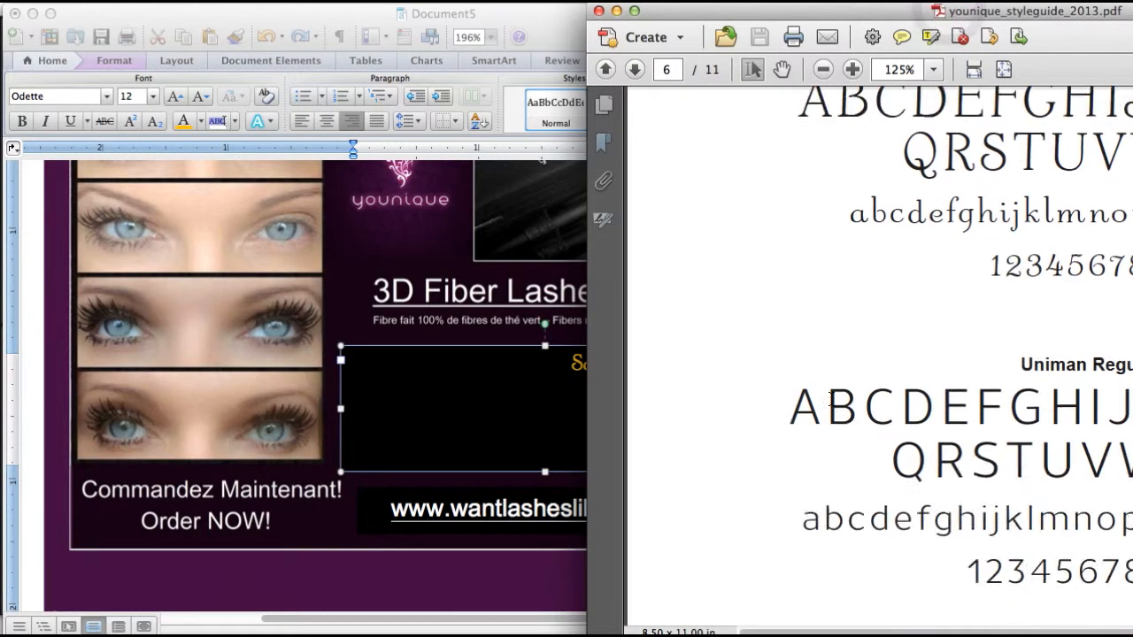
scroll(1013, 286, up, 2)
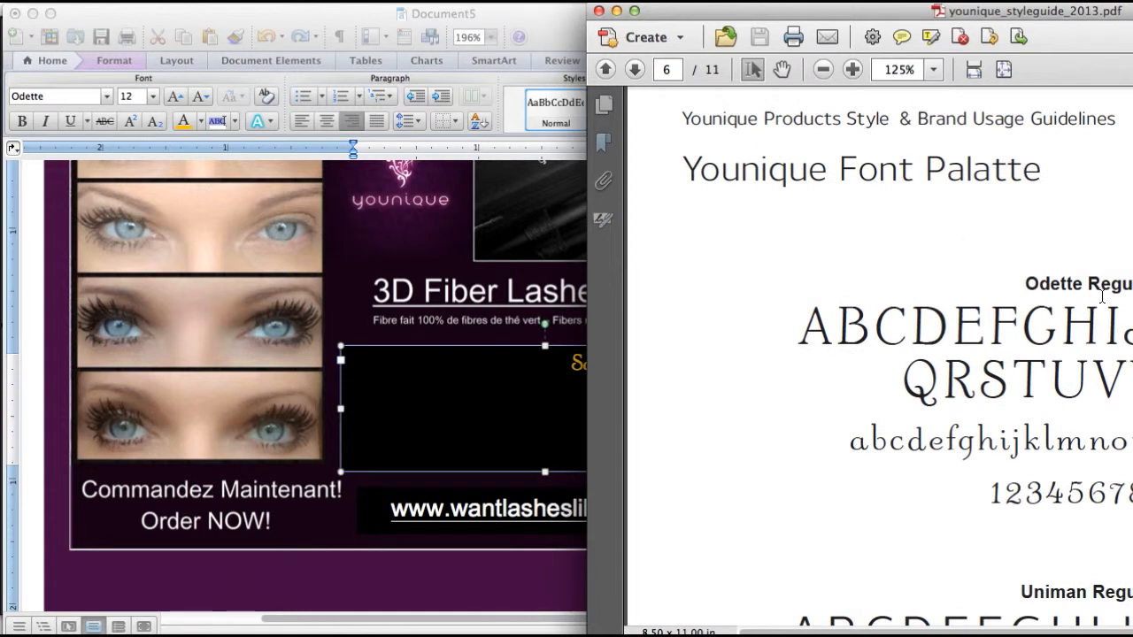
Move the style guide aside and select the contact text box on the flyer
drag(961, 15, 635, 17)
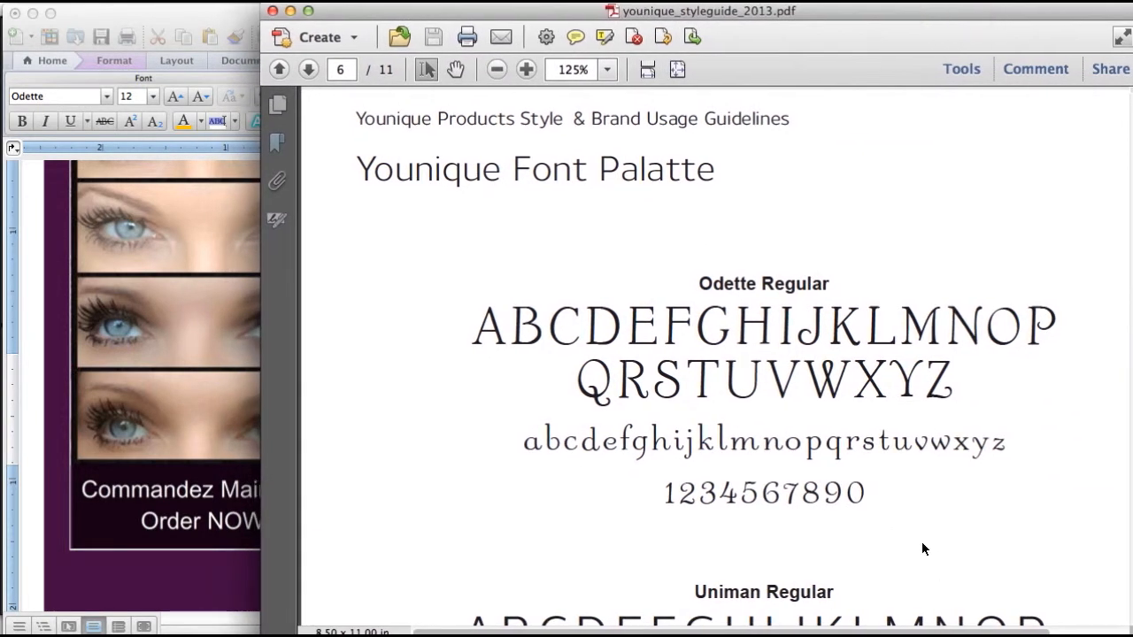
click(174, 17)
click(690, 401)
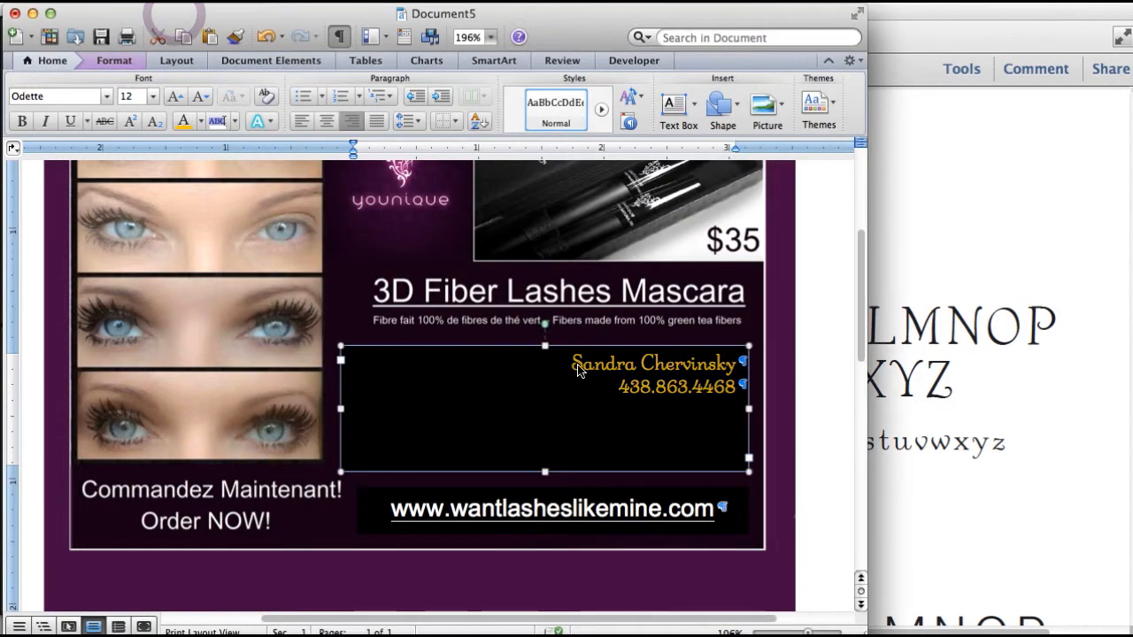
Set the gold contact name and phone number to 24 pt and deselect the box
click(152, 96)
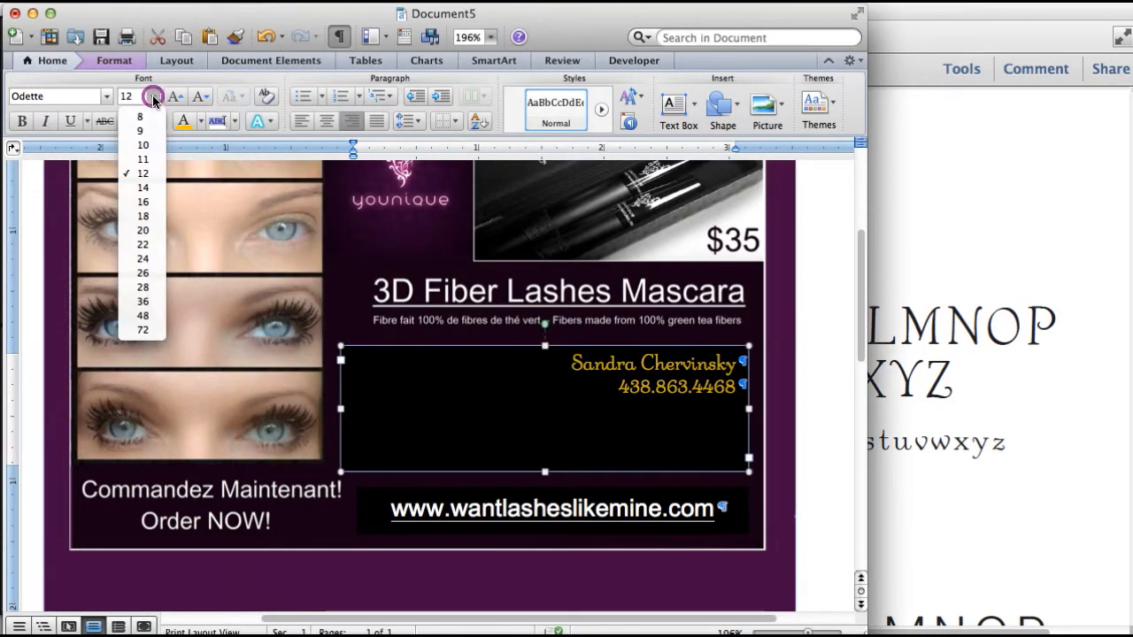
click(139, 230)
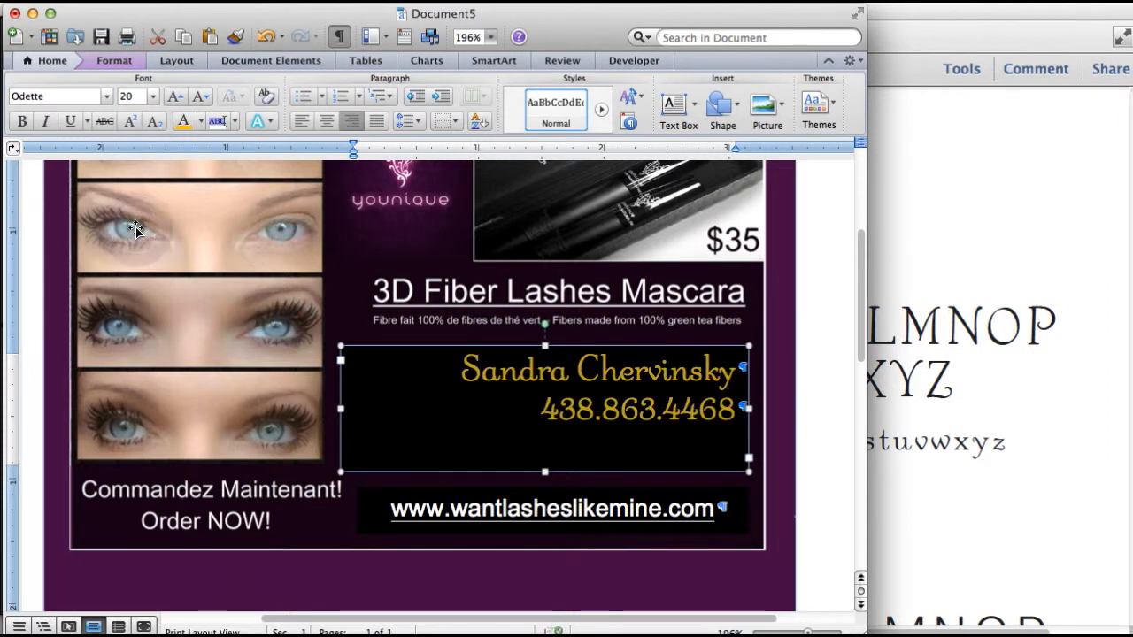
click(152, 95)
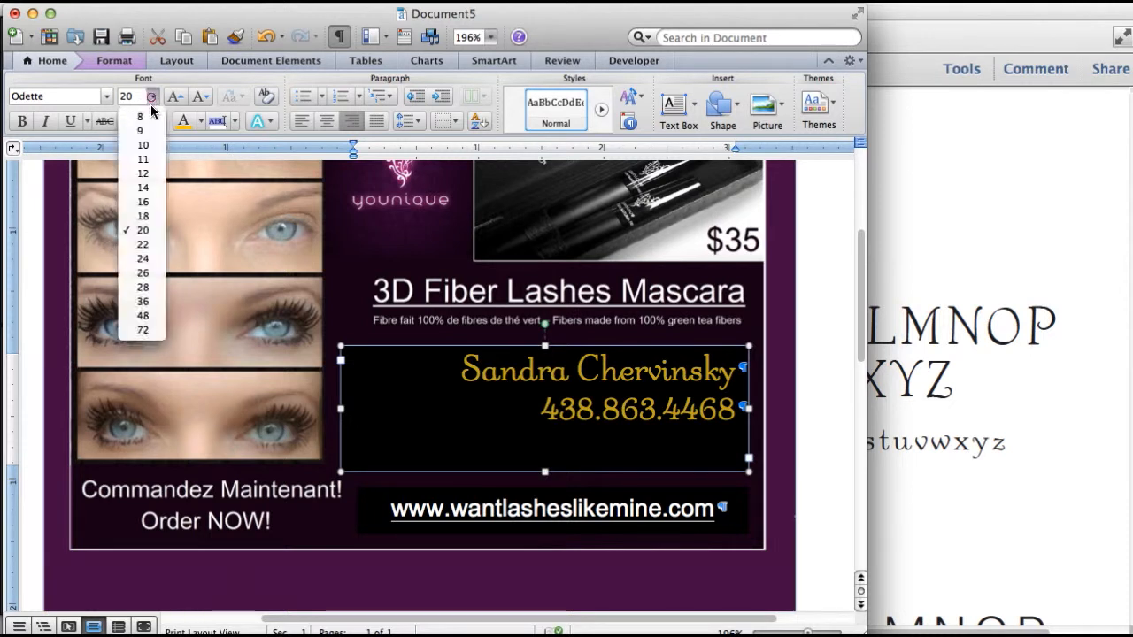
click(142, 259)
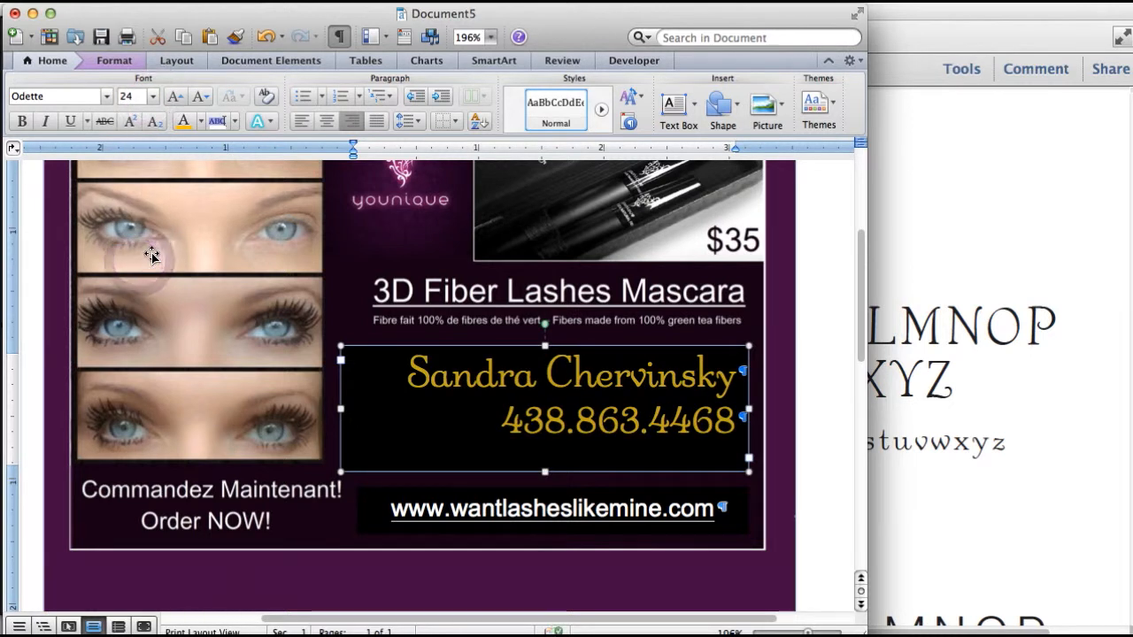
click(790, 301)
click(722, 423)
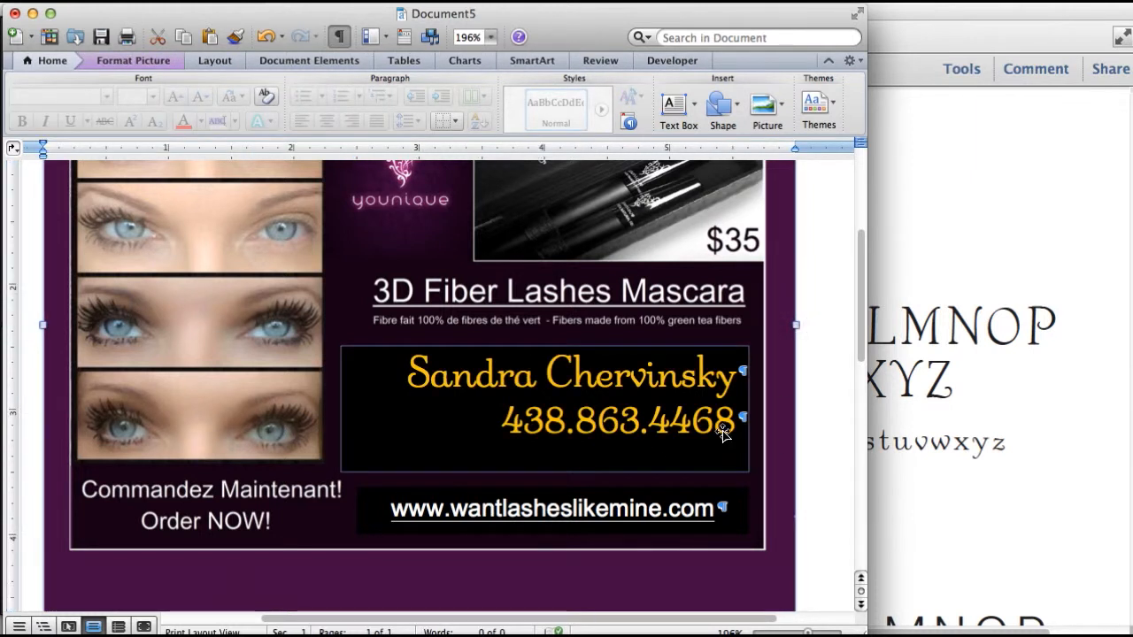
click(788, 419)
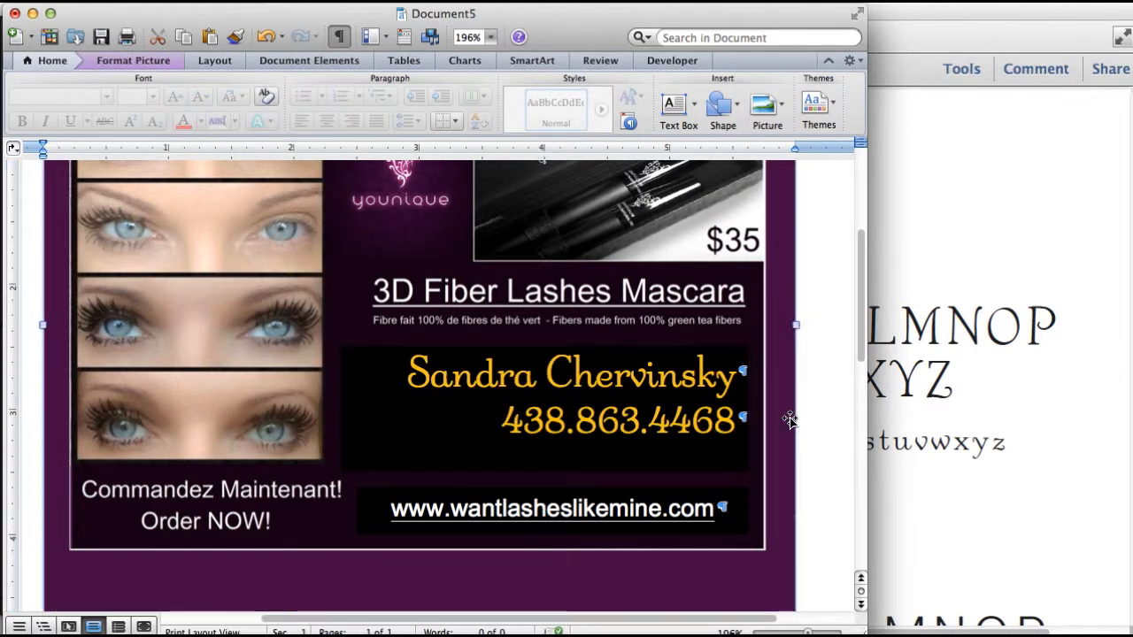
Turn off the ¶ nonprinting characters so the purple flyer displays without paragraph marks
click(342, 36)
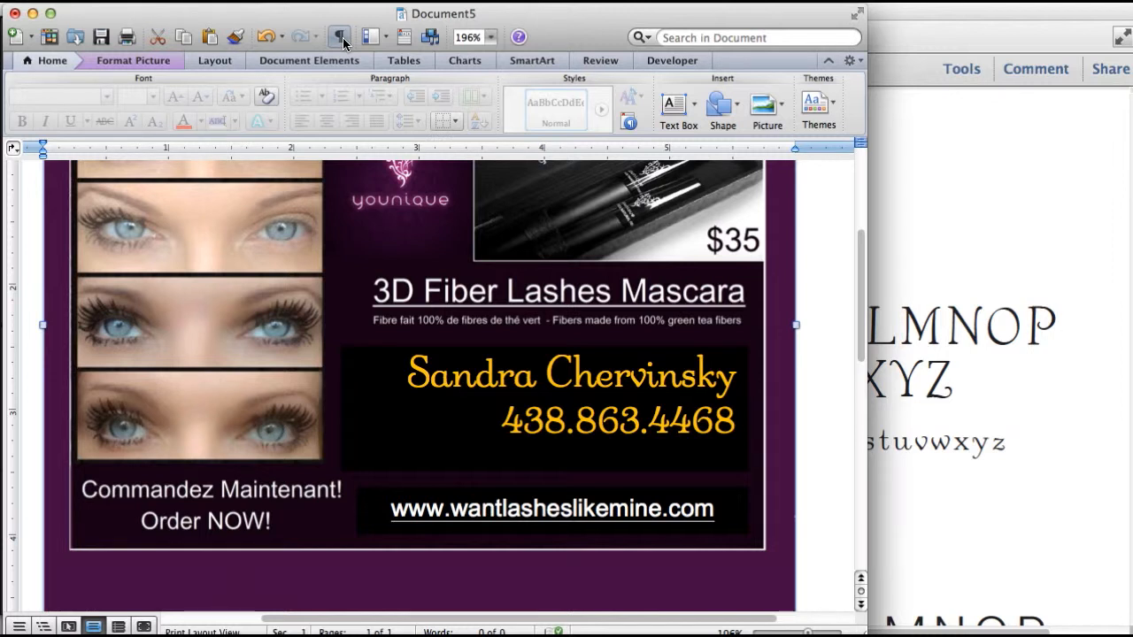
click(750, 3)
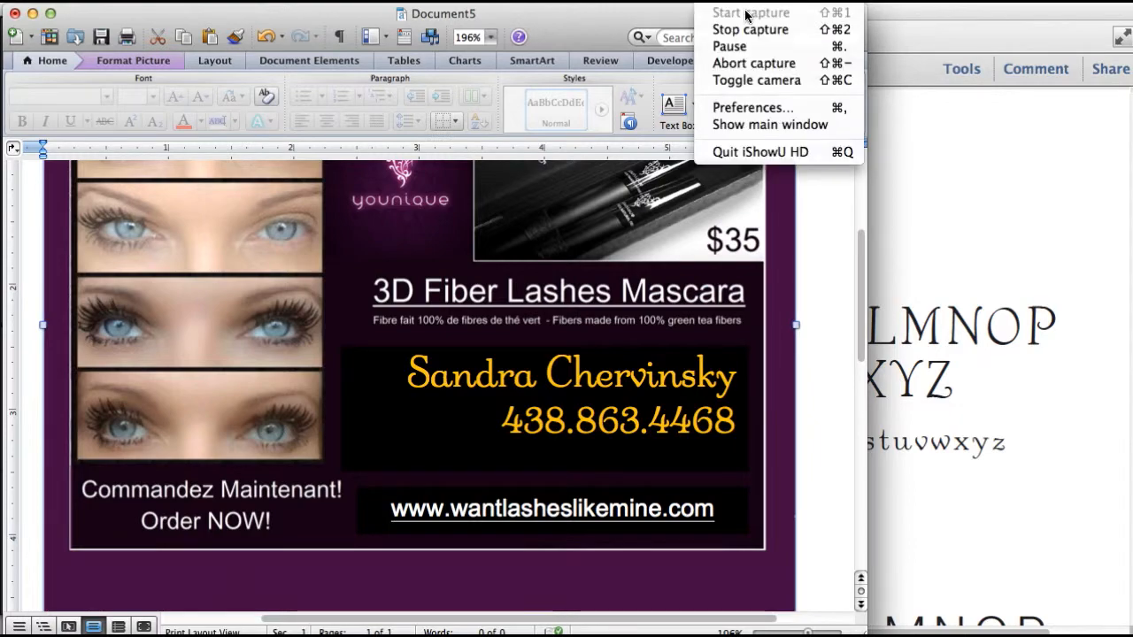